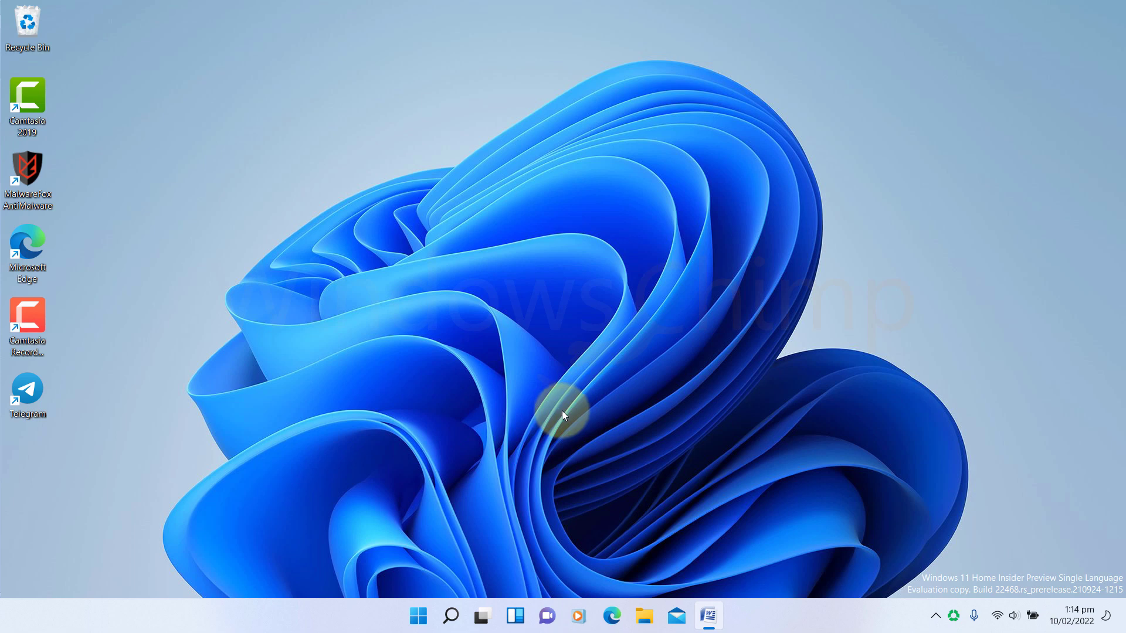
Open Notifications settings and turn notification sounds off and back on.
click(418, 617)
click(742, 191)
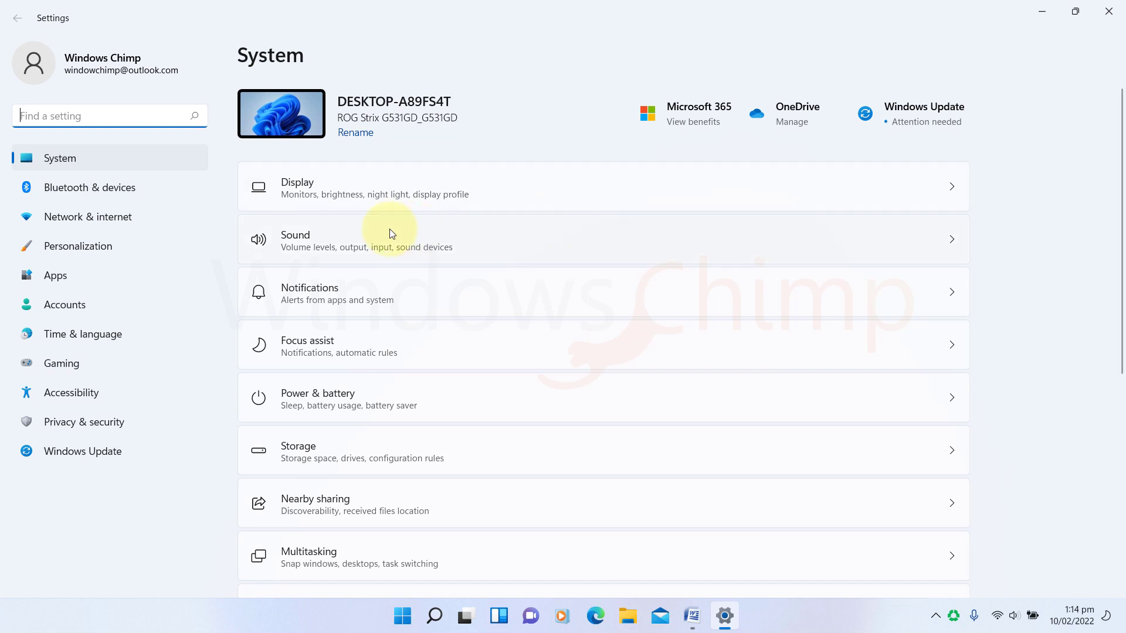
click(349, 296)
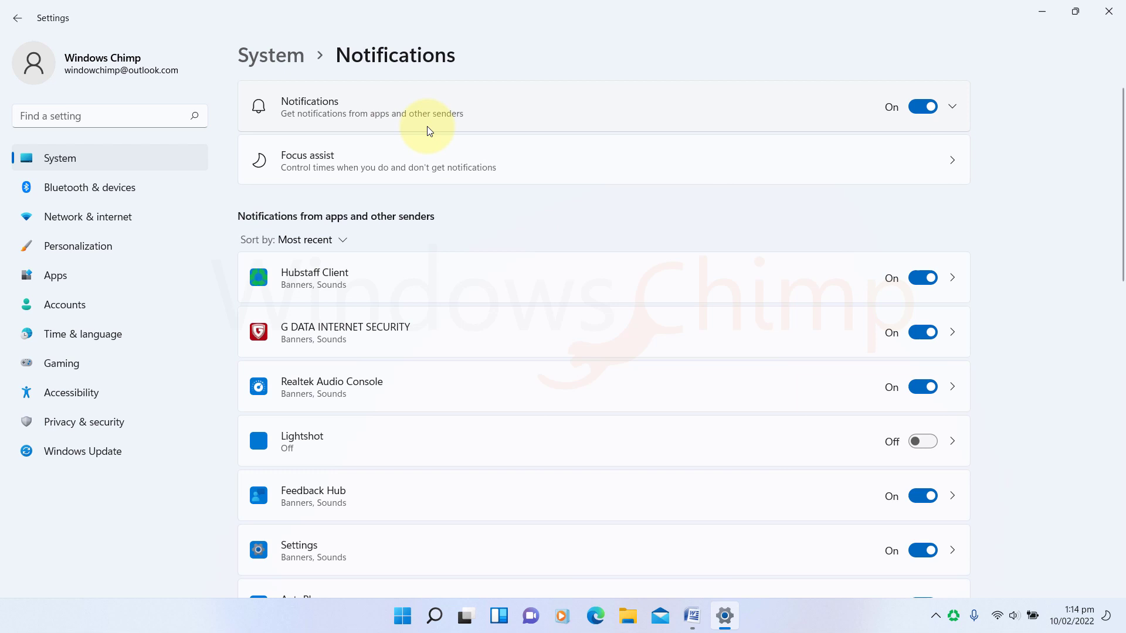
click(447, 119)
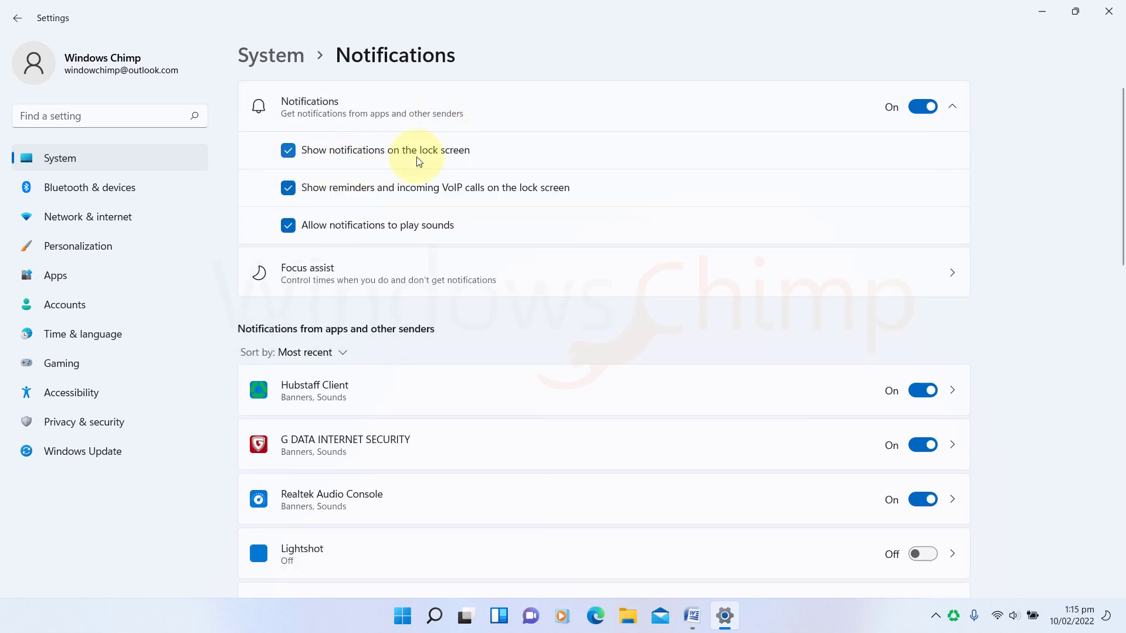
click(371, 229)
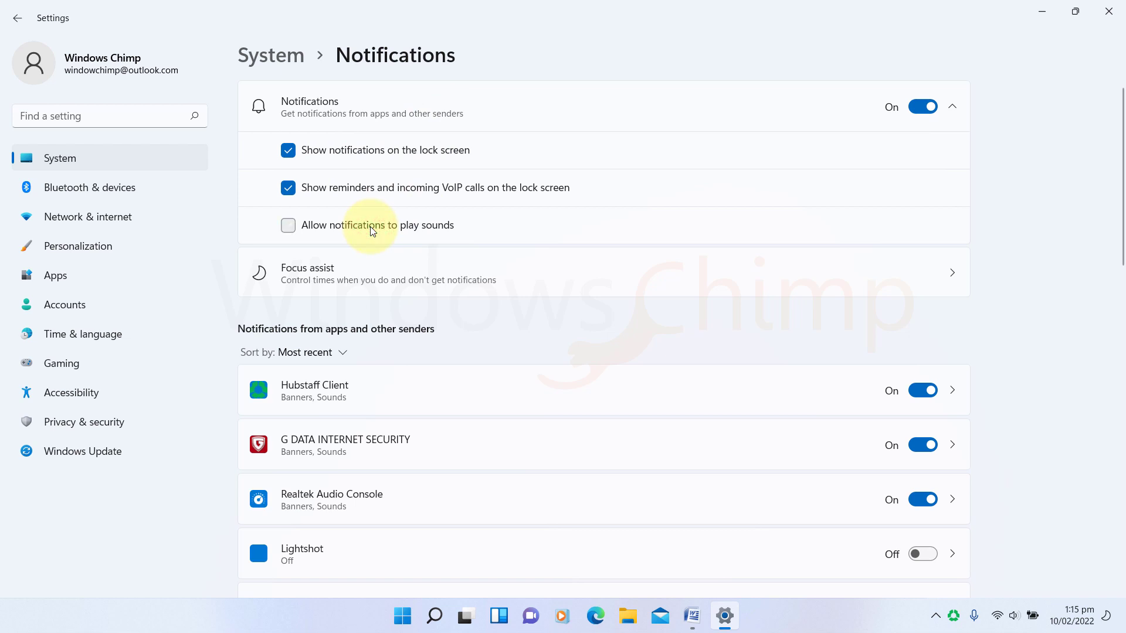
click(370, 226)
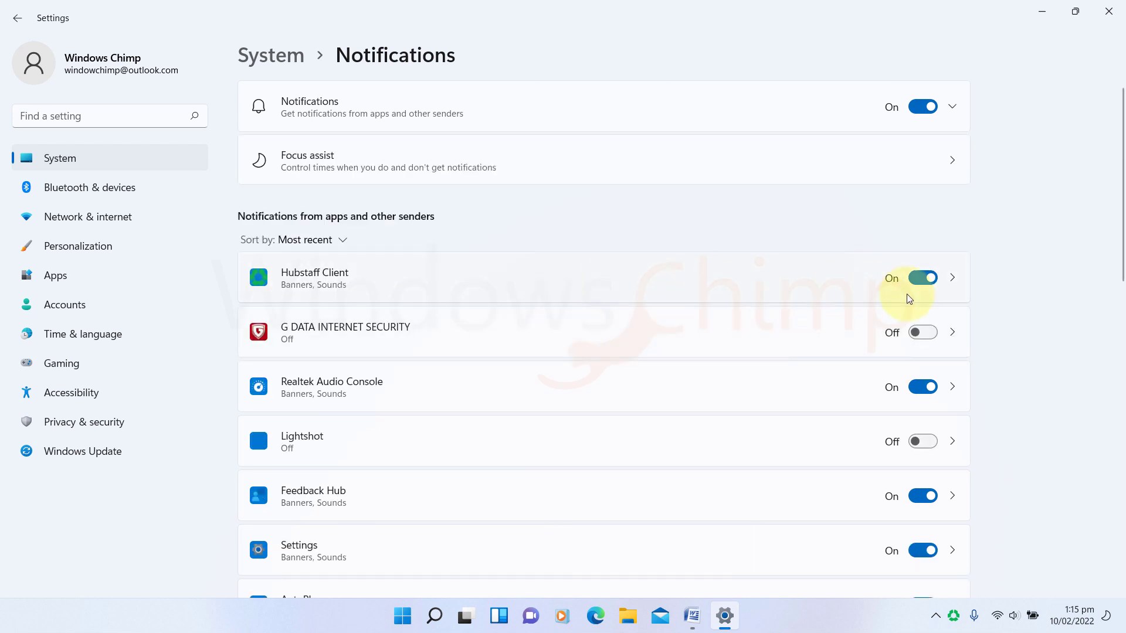
Switch off one app's notifications, then turn the main Notifications toggle off.
click(917, 289)
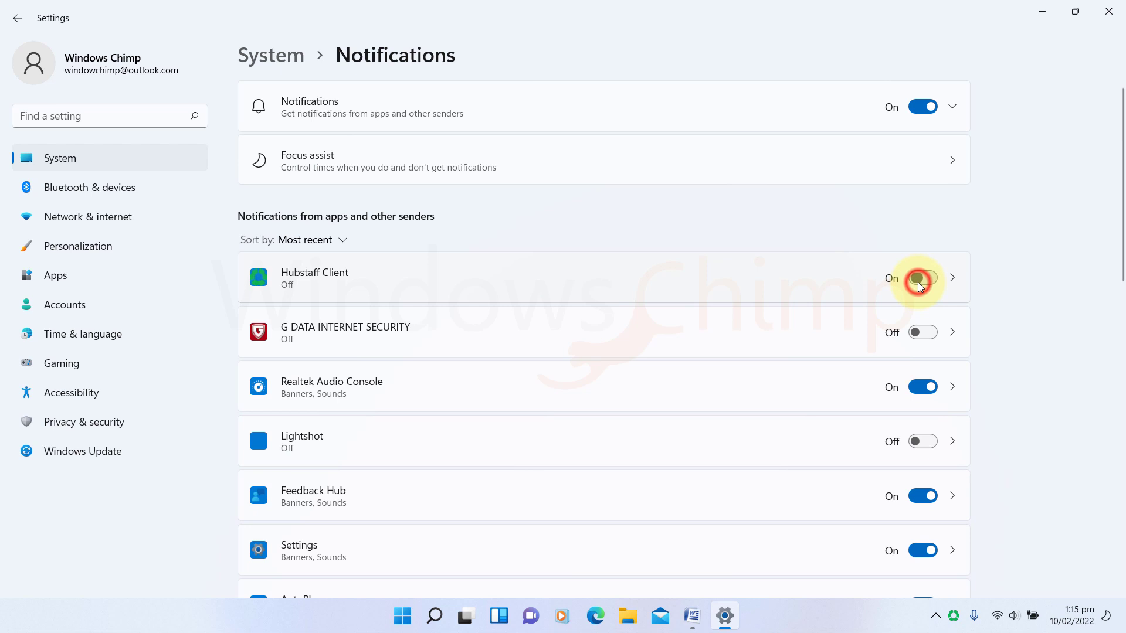
click(723, 282)
scroll(330, 467, down, 1)
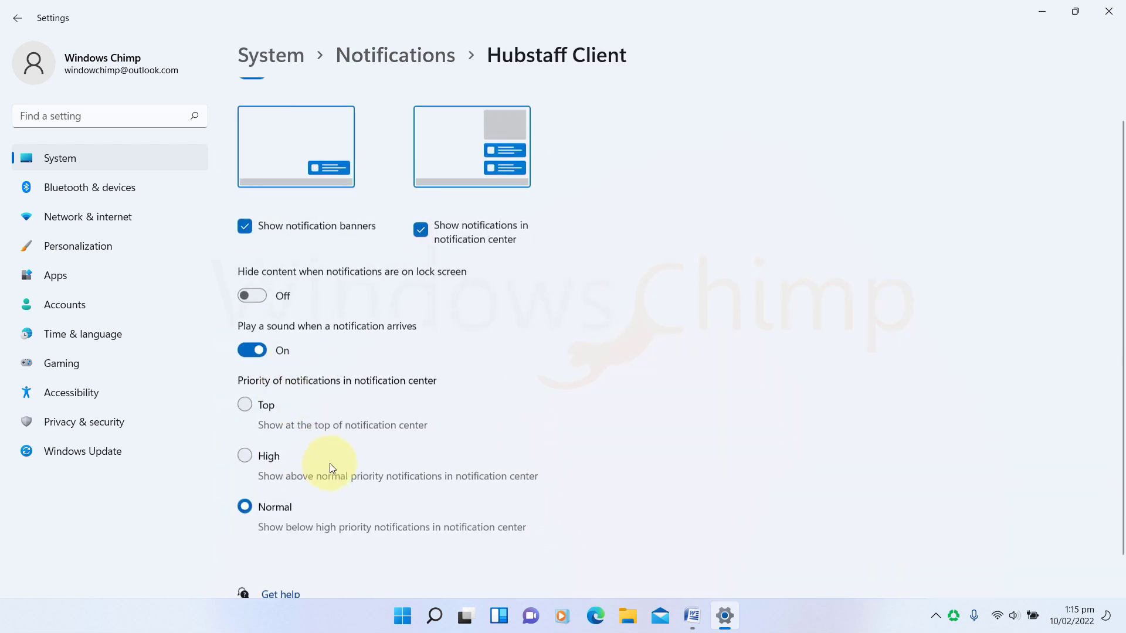
scroll(331, 464, up, 1)
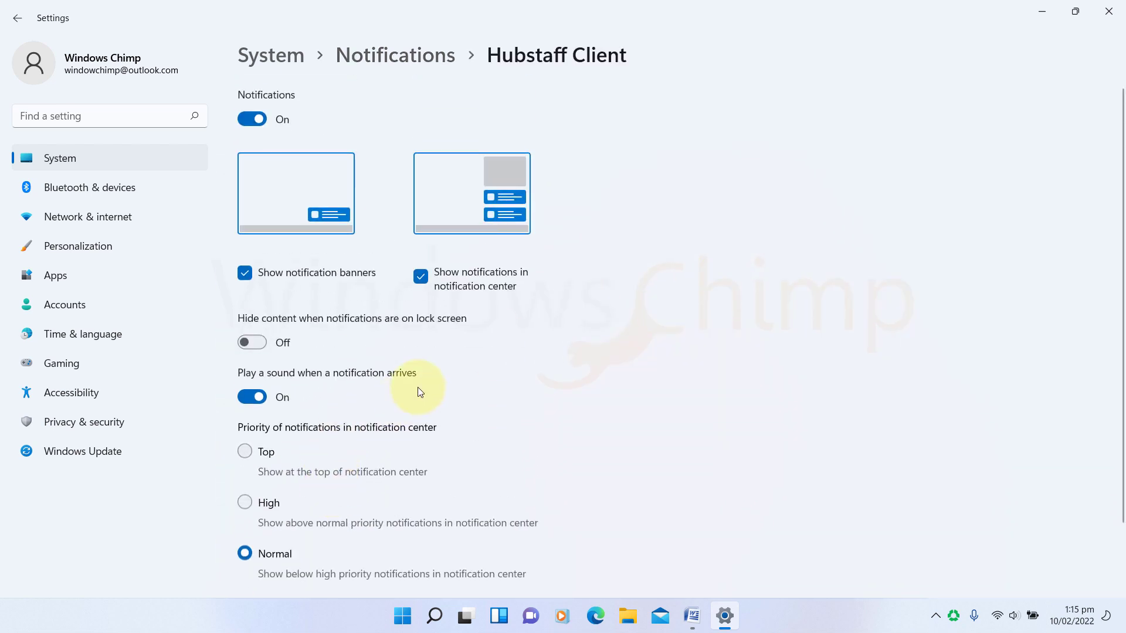
click(395, 54)
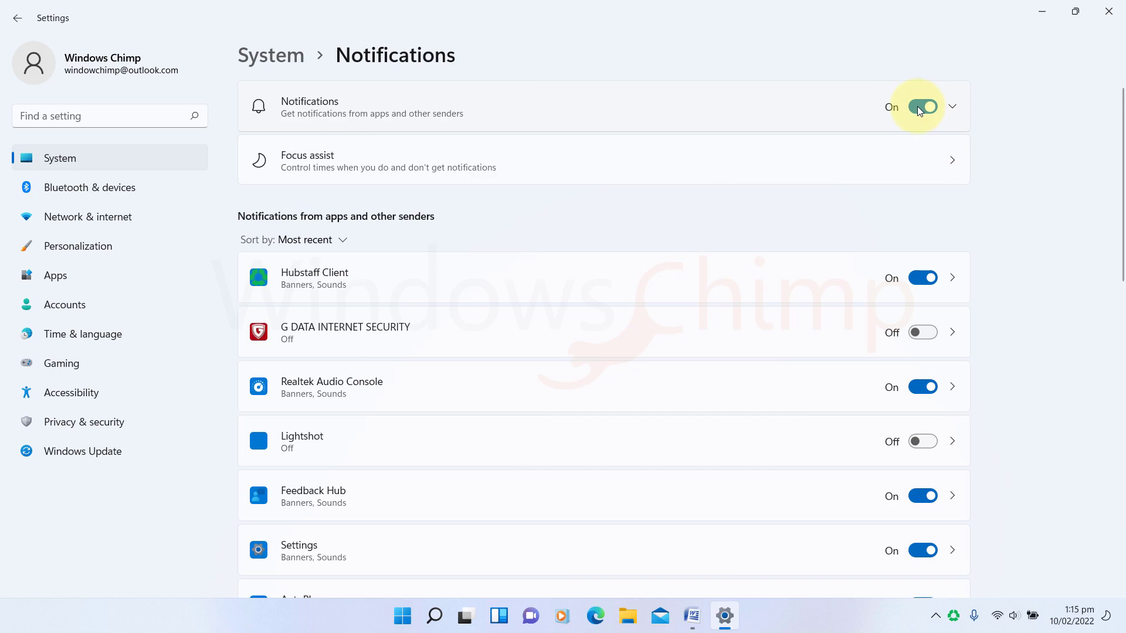
click(920, 108)
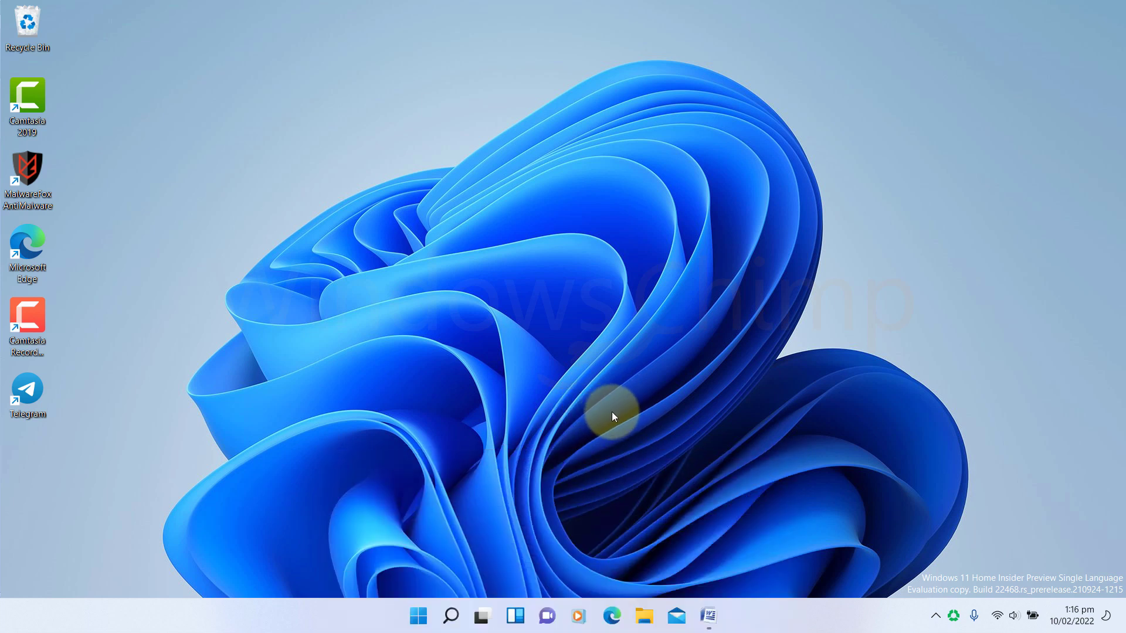
In Privacy & security > General, turn off advertising-ID ads, language-list sharing, app-launch tracking and suggested content.
click(419, 617)
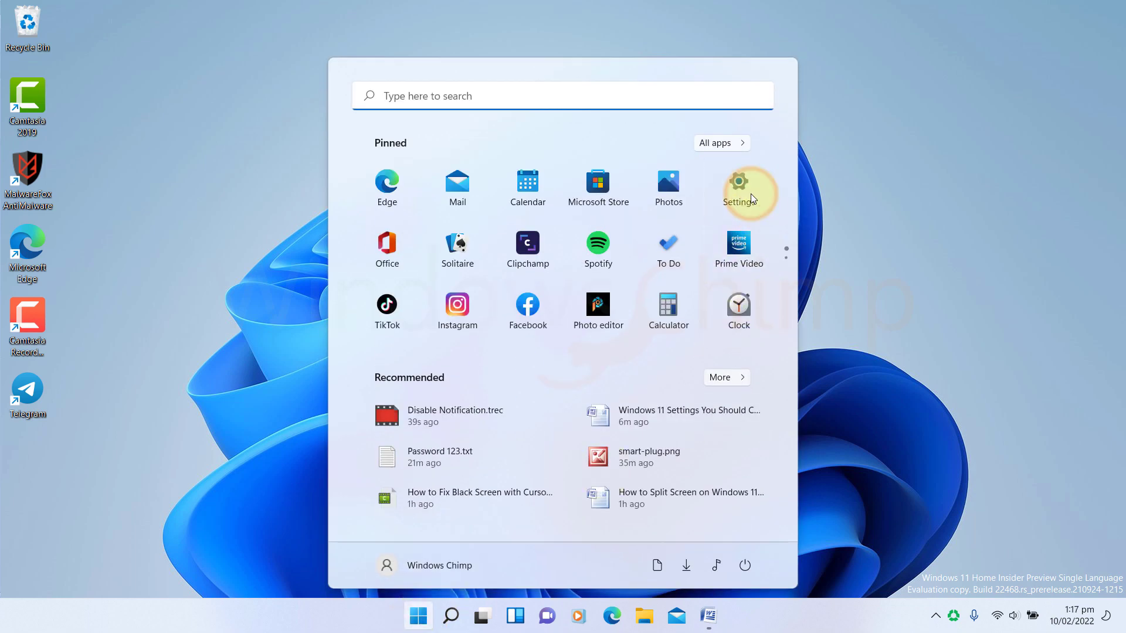
click(751, 194)
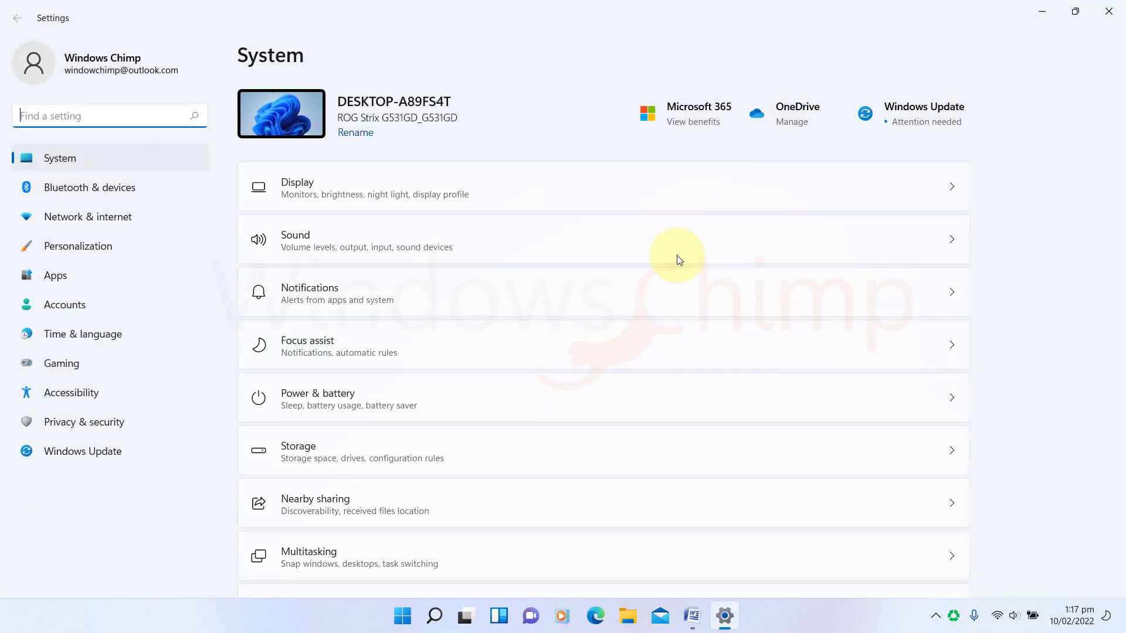
click(95, 424)
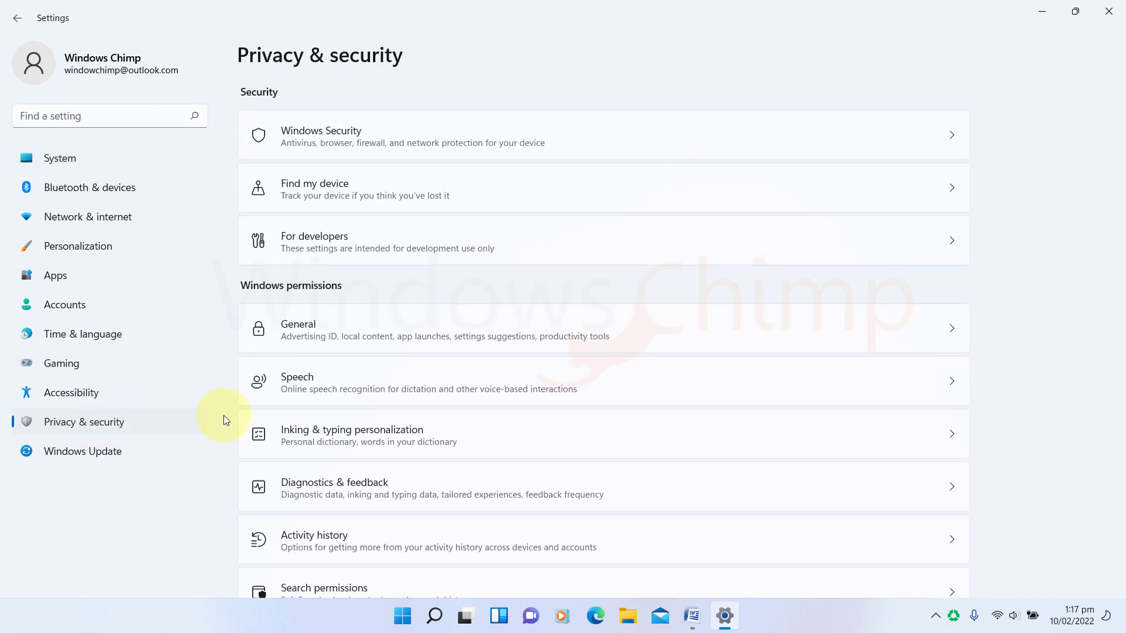
click(340, 338)
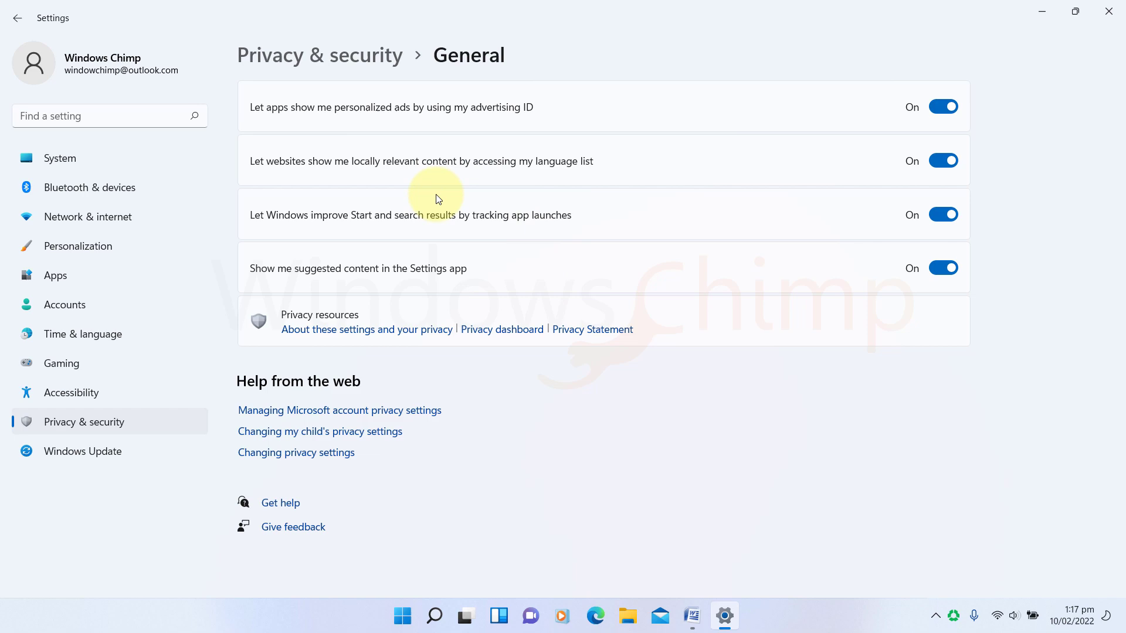
click(940, 109)
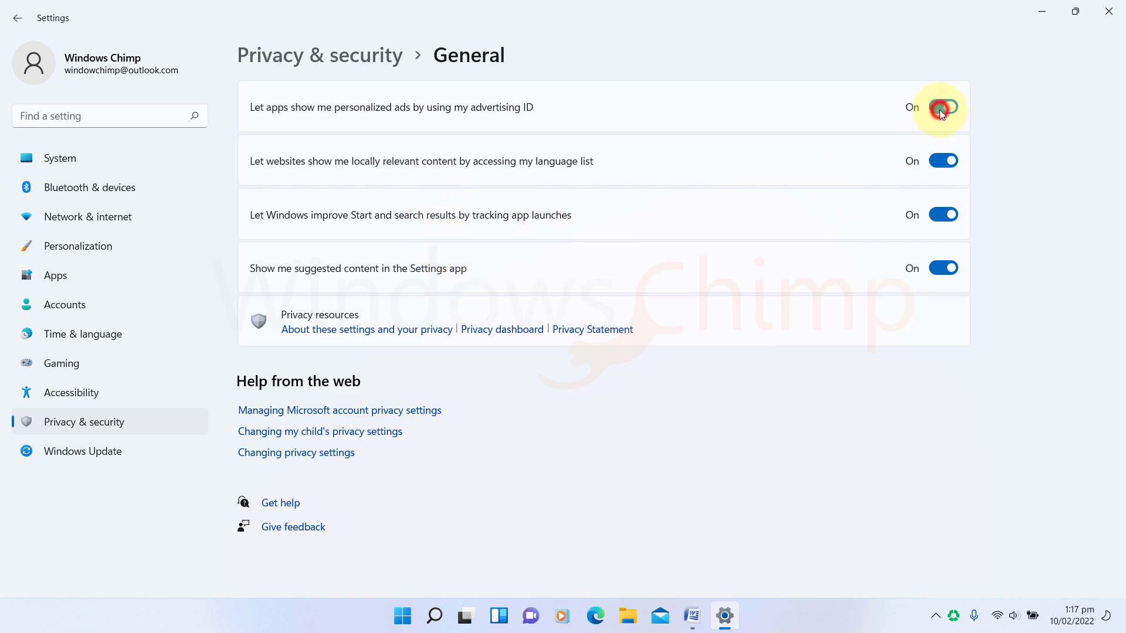
click(939, 162)
click(940, 215)
click(937, 269)
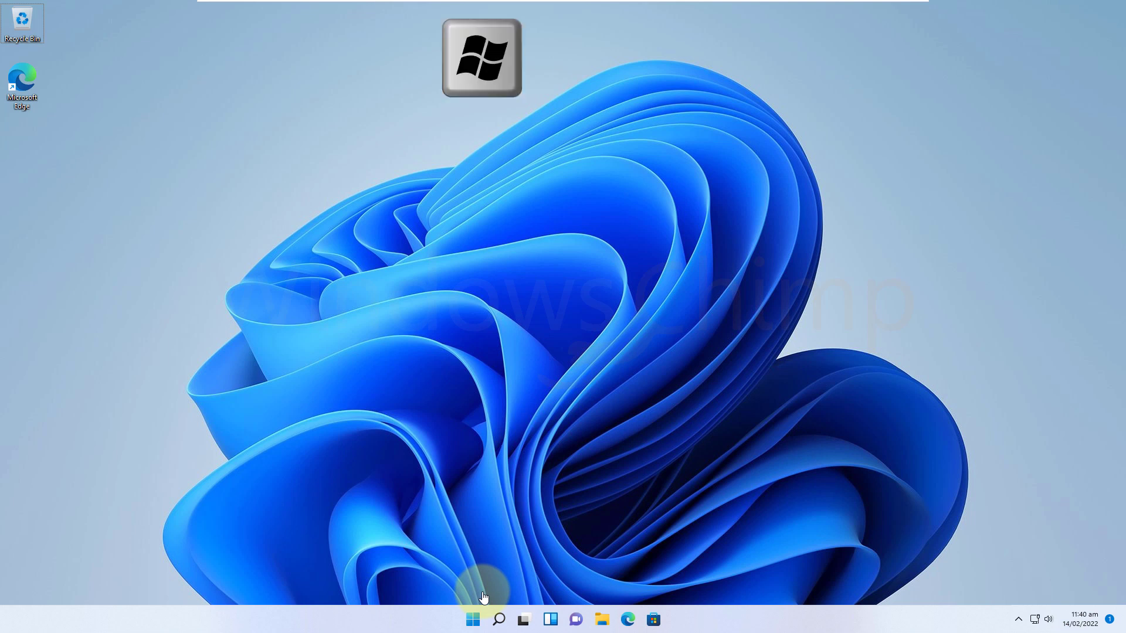
From Accounts > Your info, start switching to a local account and verify with the PIN.
key(super+i)
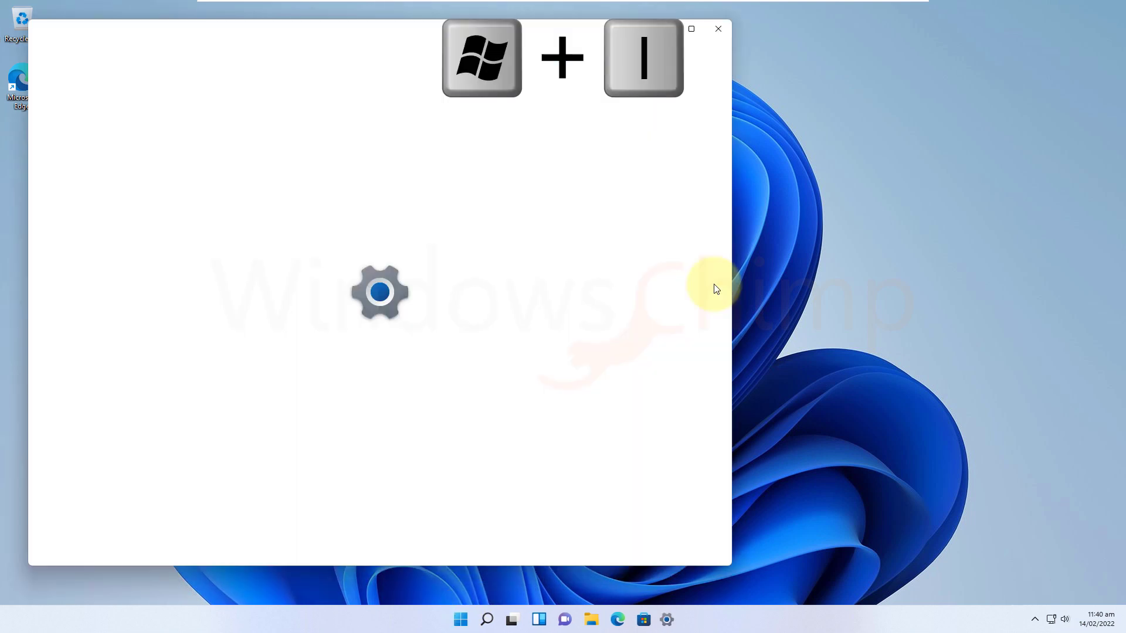
click(692, 28)
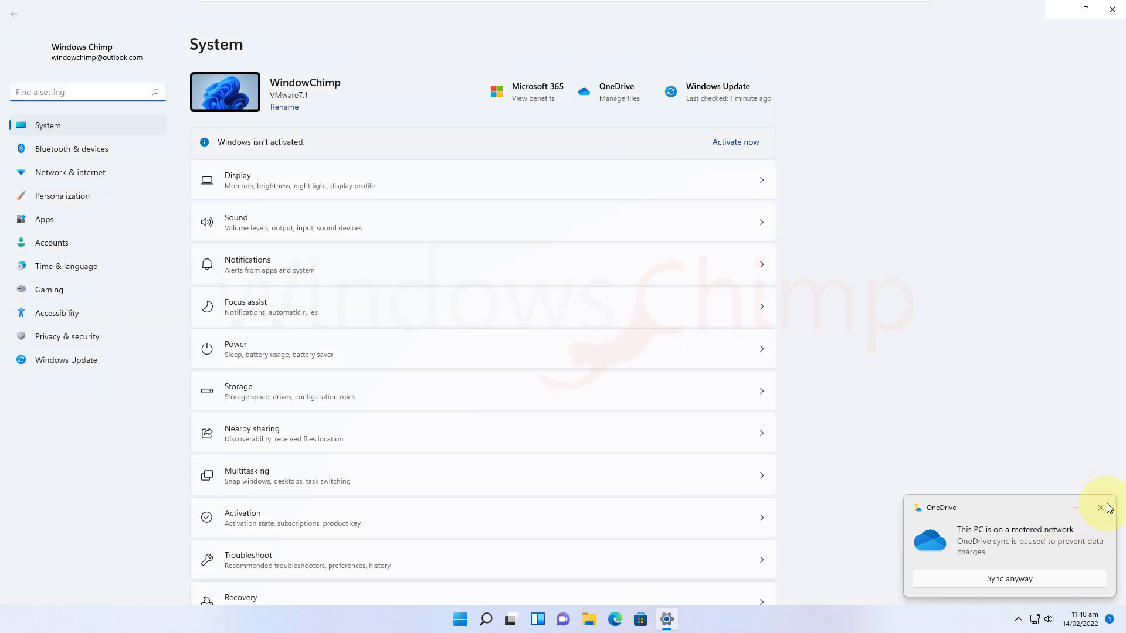
click(1105, 507)
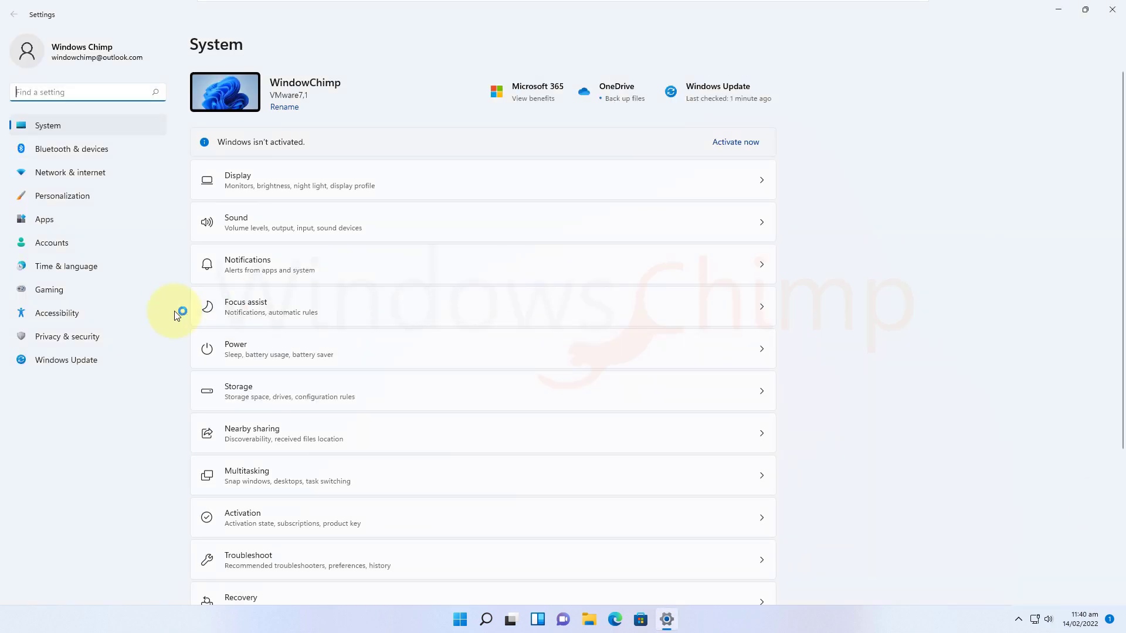
click(57, 246)
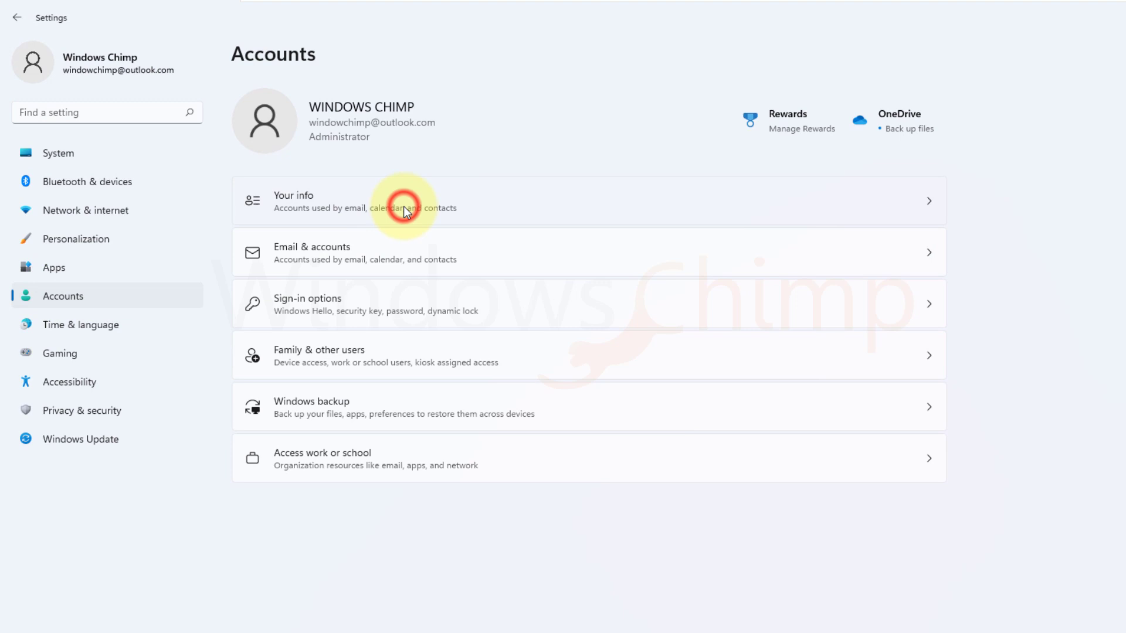
click(403, 206)
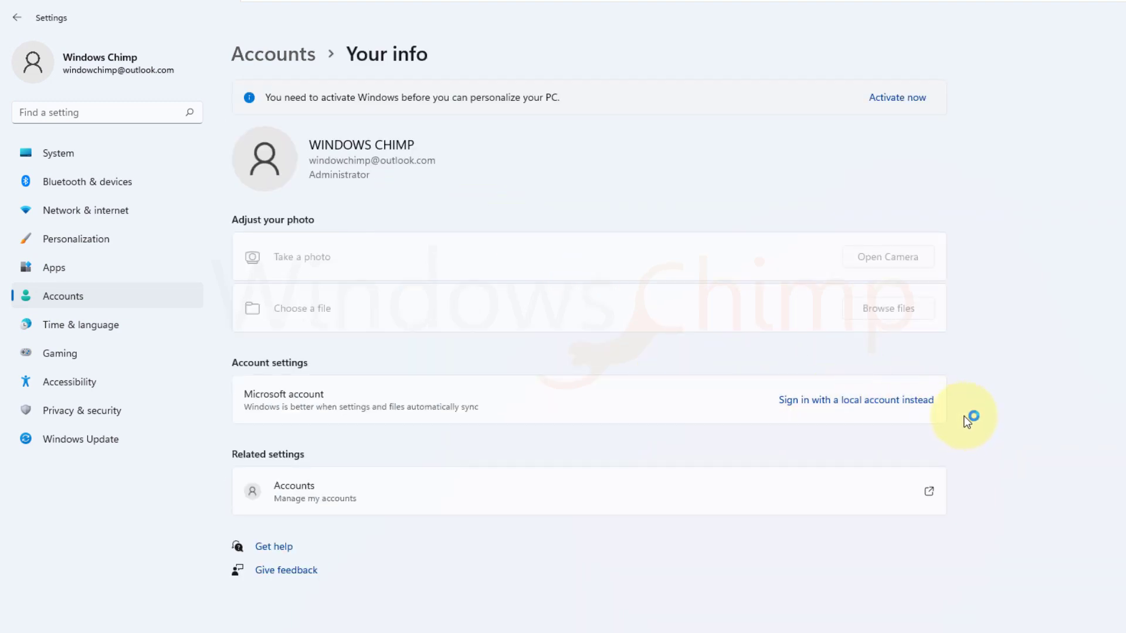
click(835, 399)
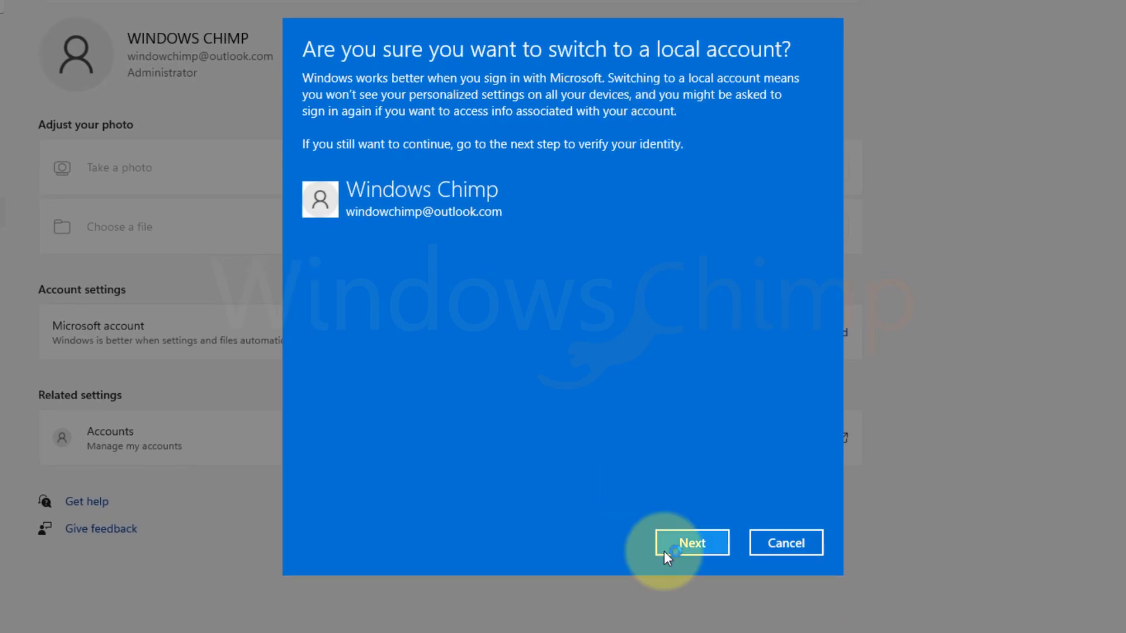
click(696, 550)
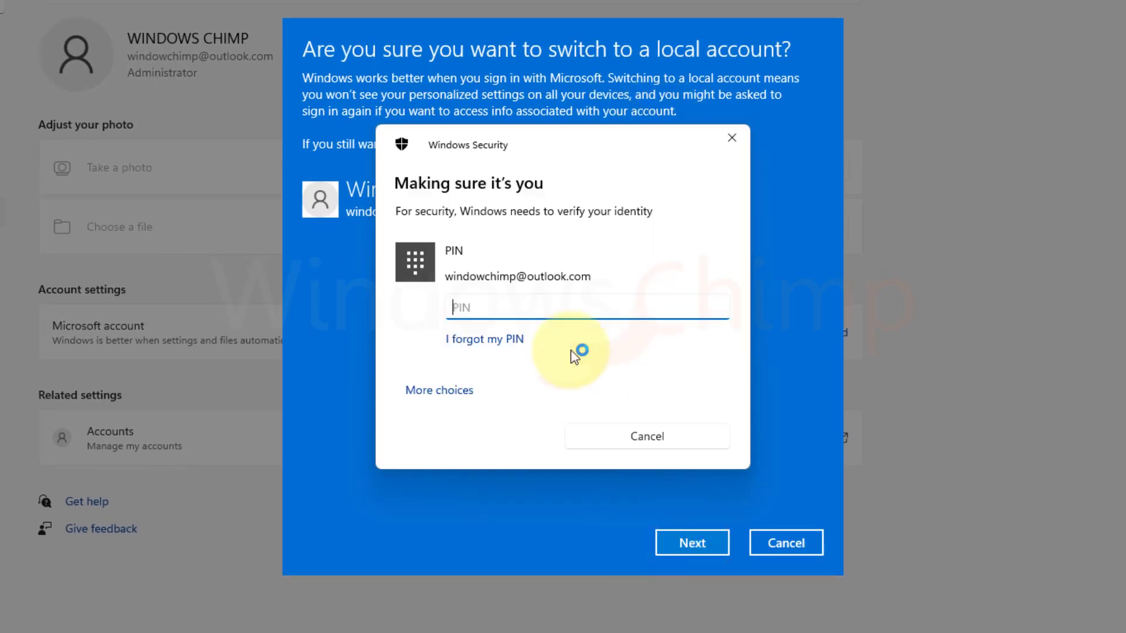
text(••••)
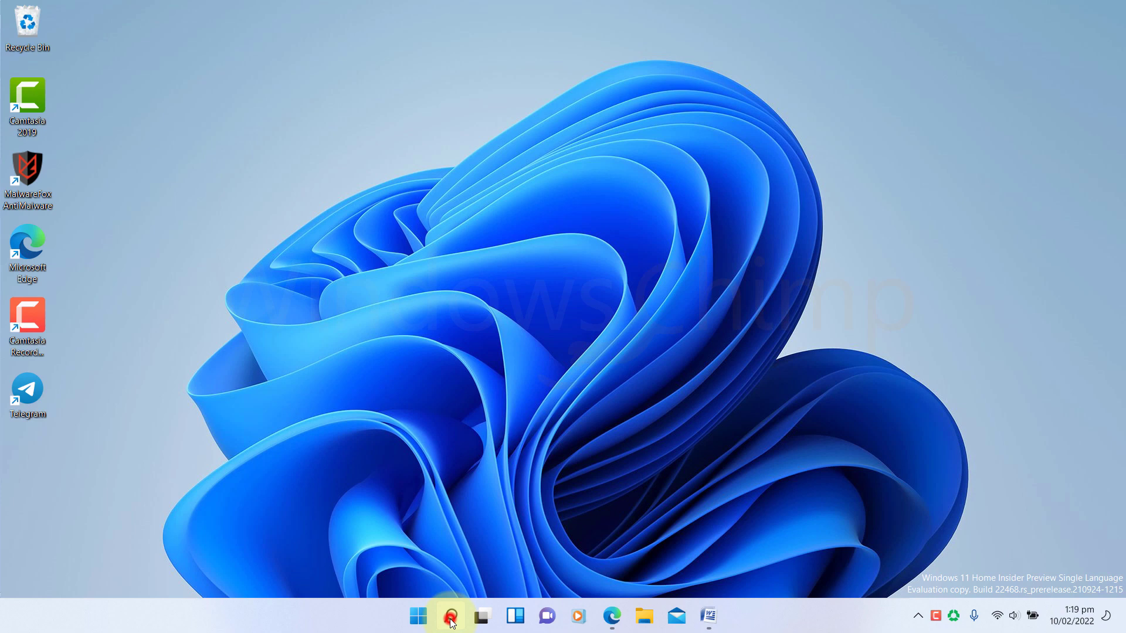
Launch Microsoft Edge maximized, then close the Chrome welcome window once Chrome is installed.
click(451, 620)
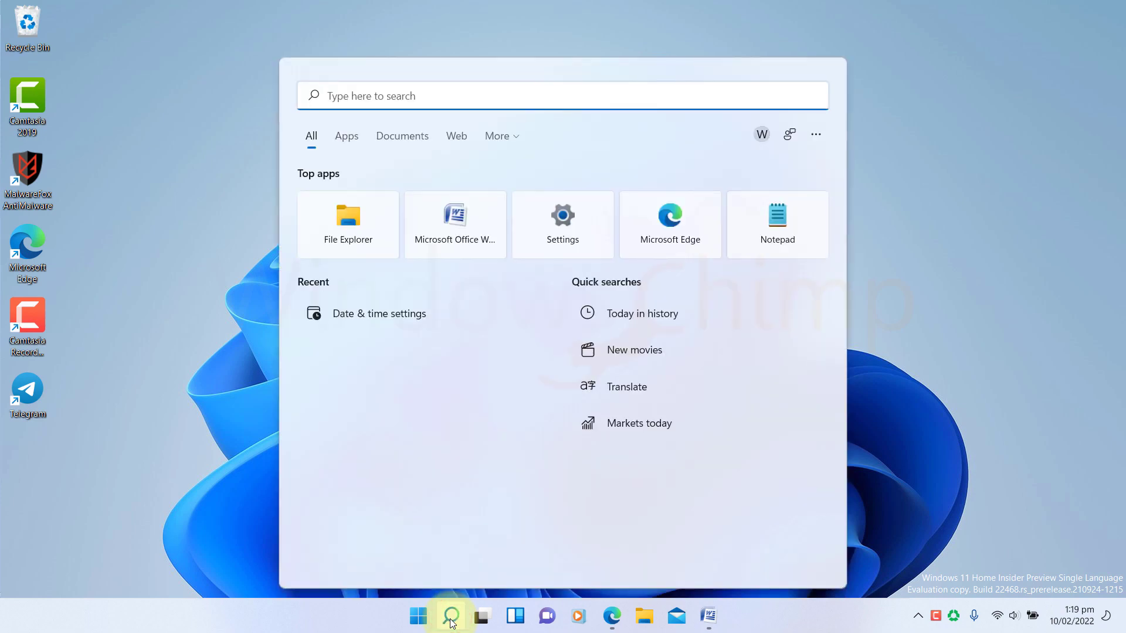
click(684, 223)
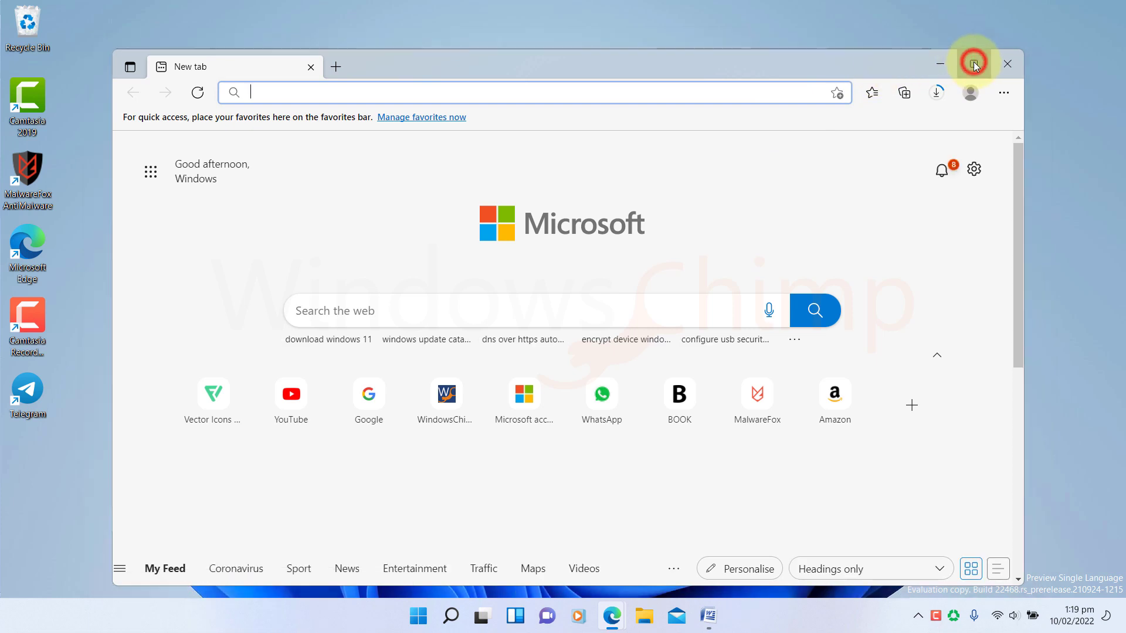
click(973, 65)
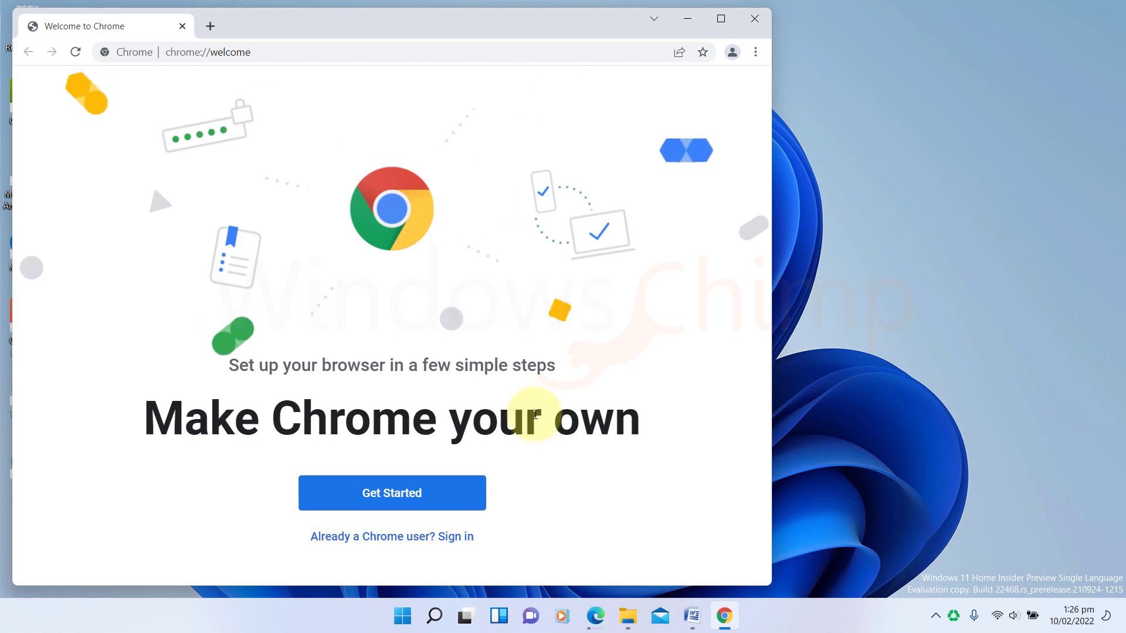
click(750, 15)
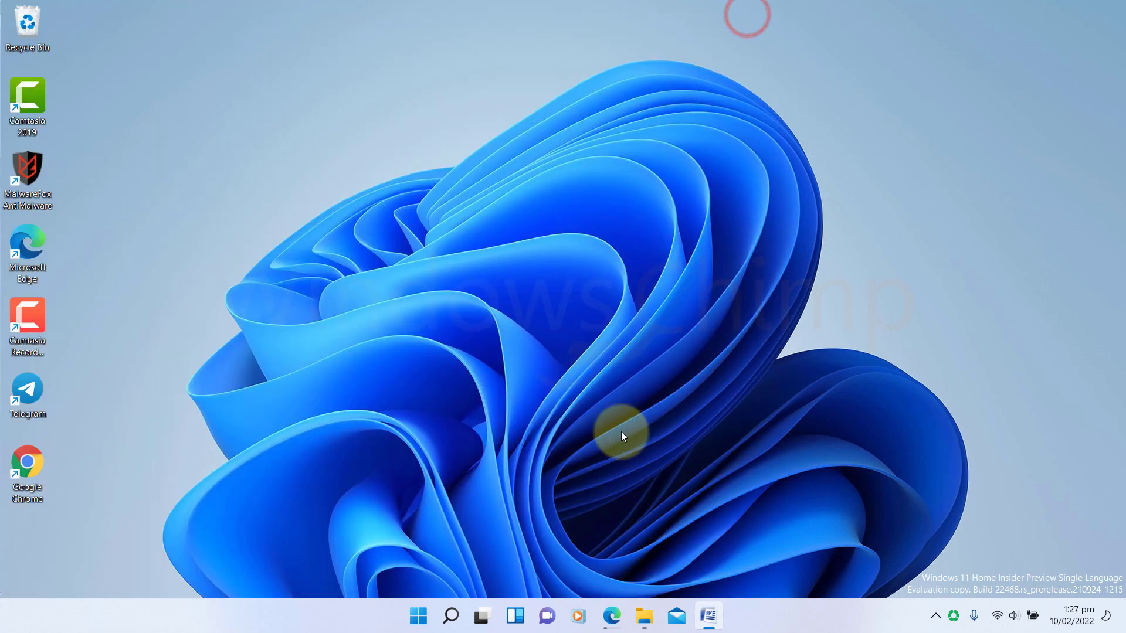
In Apps > Default apps, search 'edge' and open Microsoft Edge's file-type defaults.
click(417, 616)
click(737, 201)
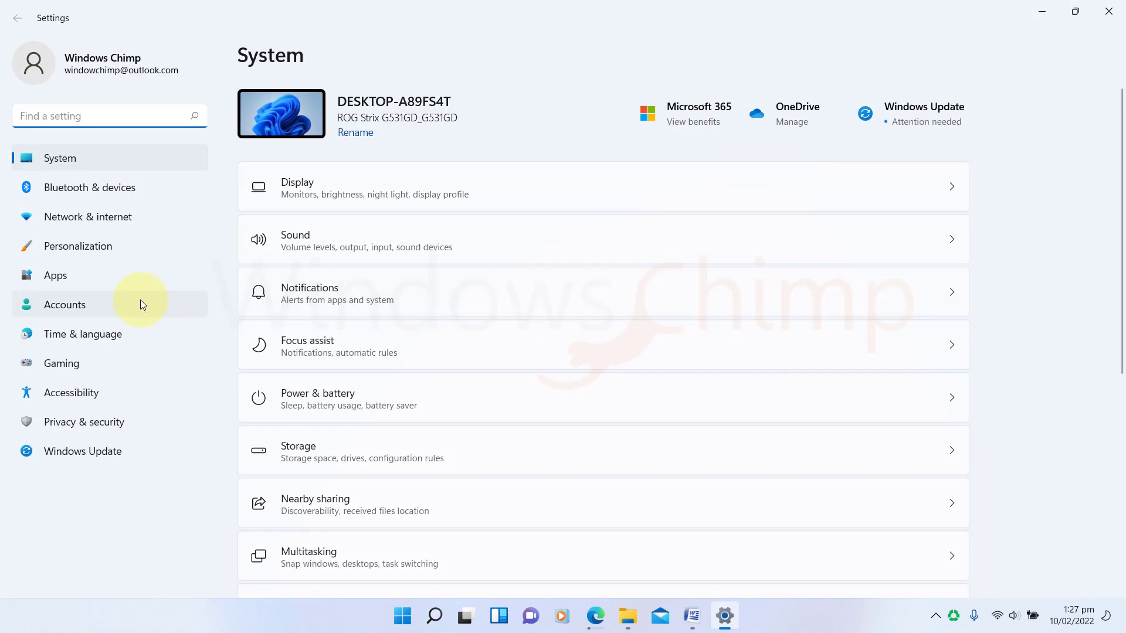
click(70, 280)
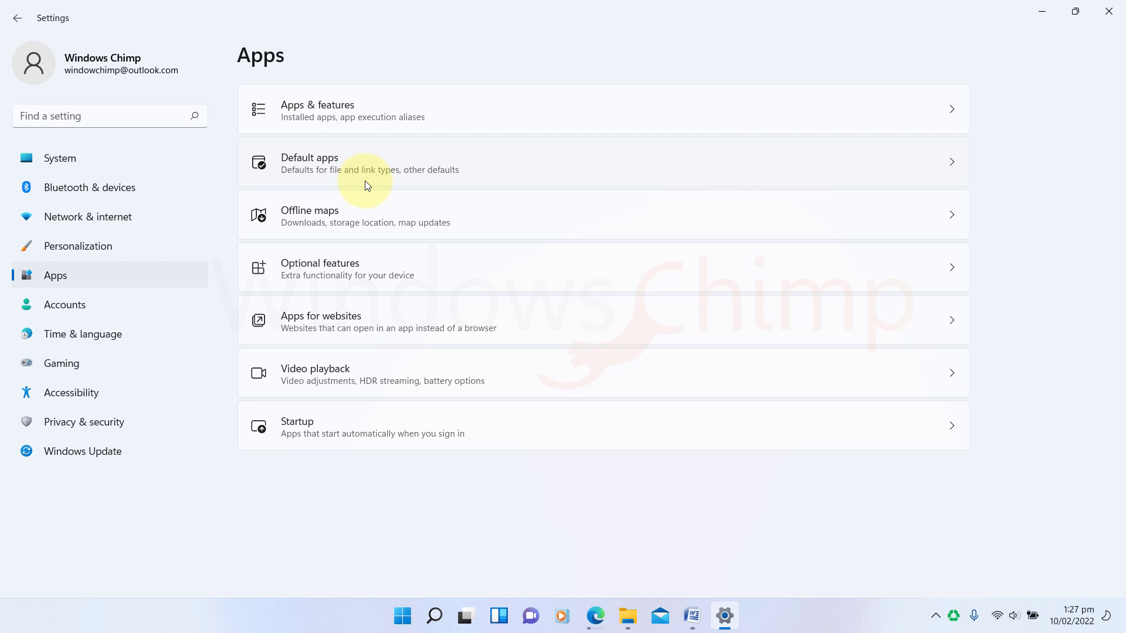
click(364, 170)
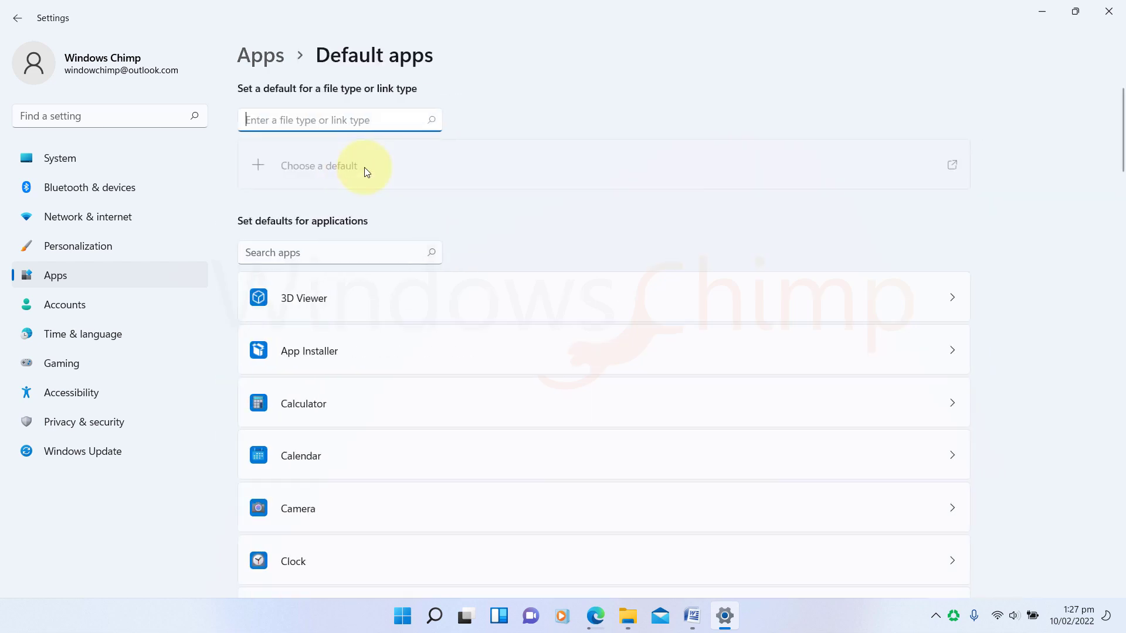
click(332, 256)
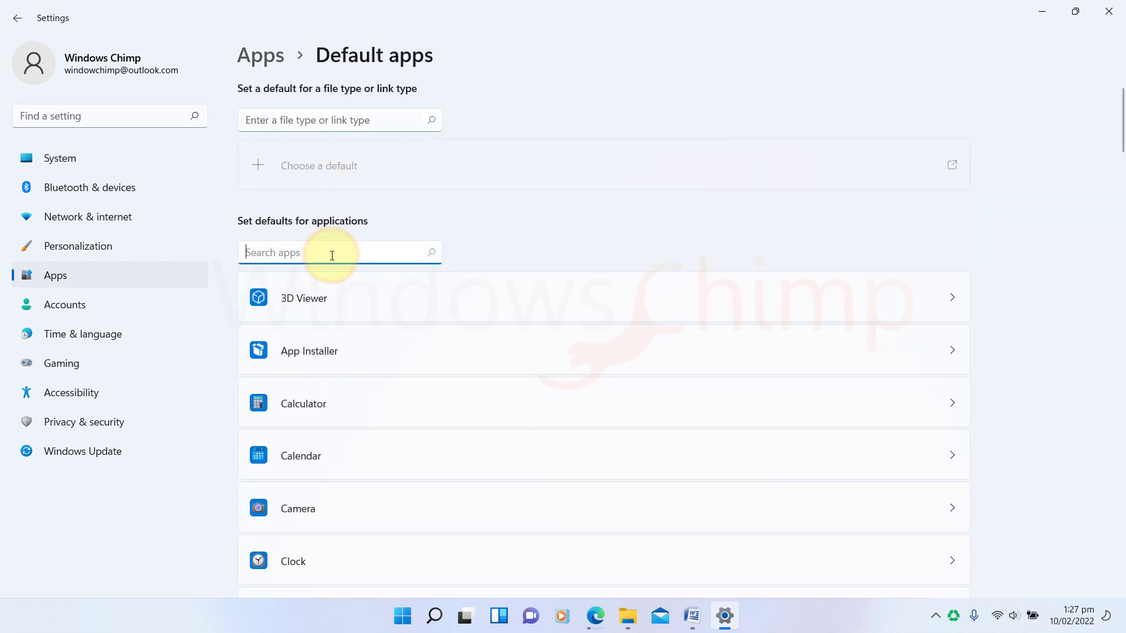
text(edge)
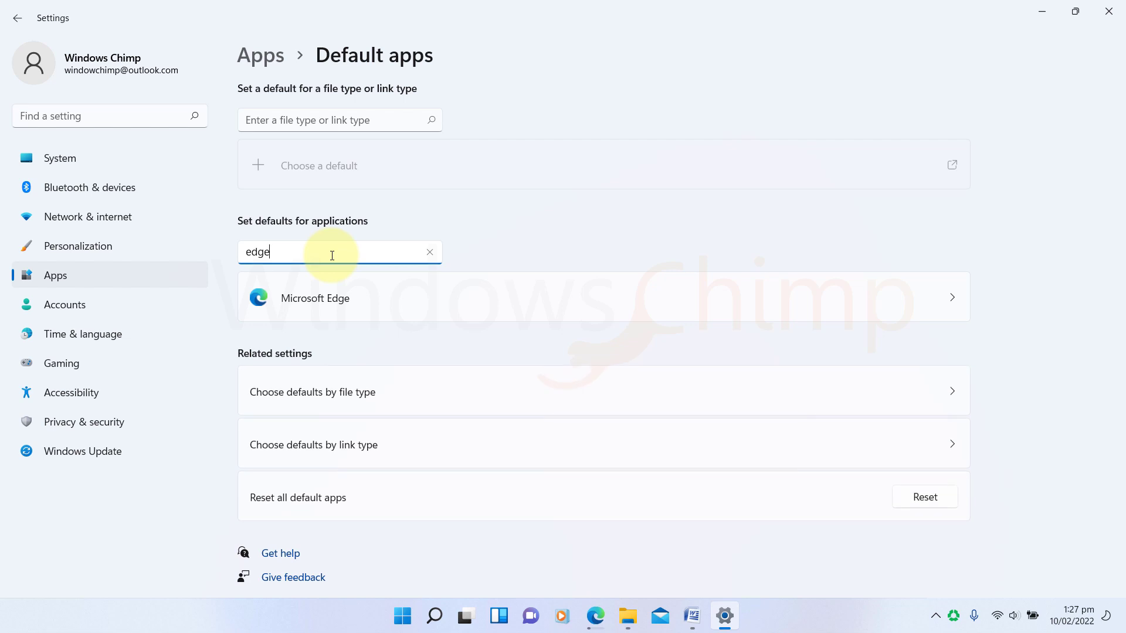
click(365, 302)
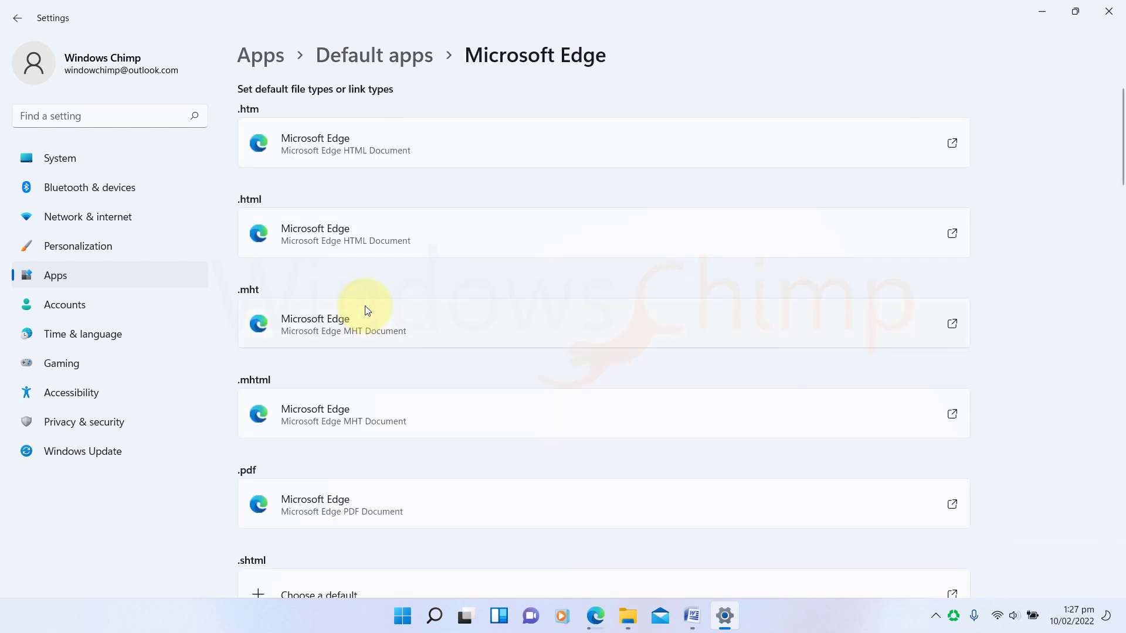
Set Google Chrome as the default app for .htm and .html files.
click(657, 151)
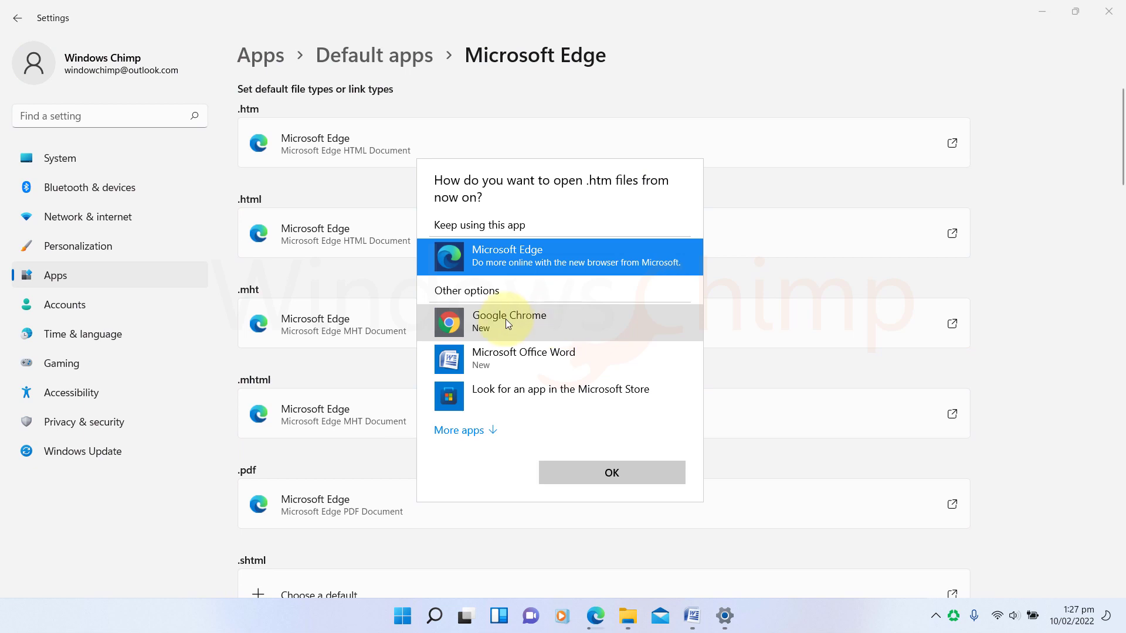
click(501, 320)
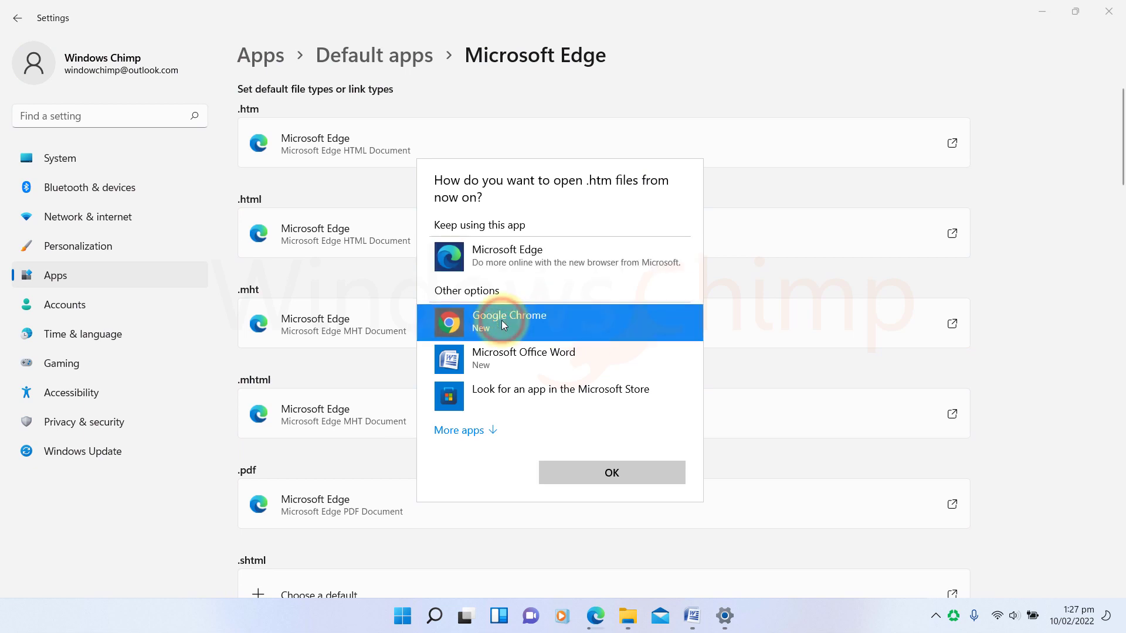
click(604, 474)
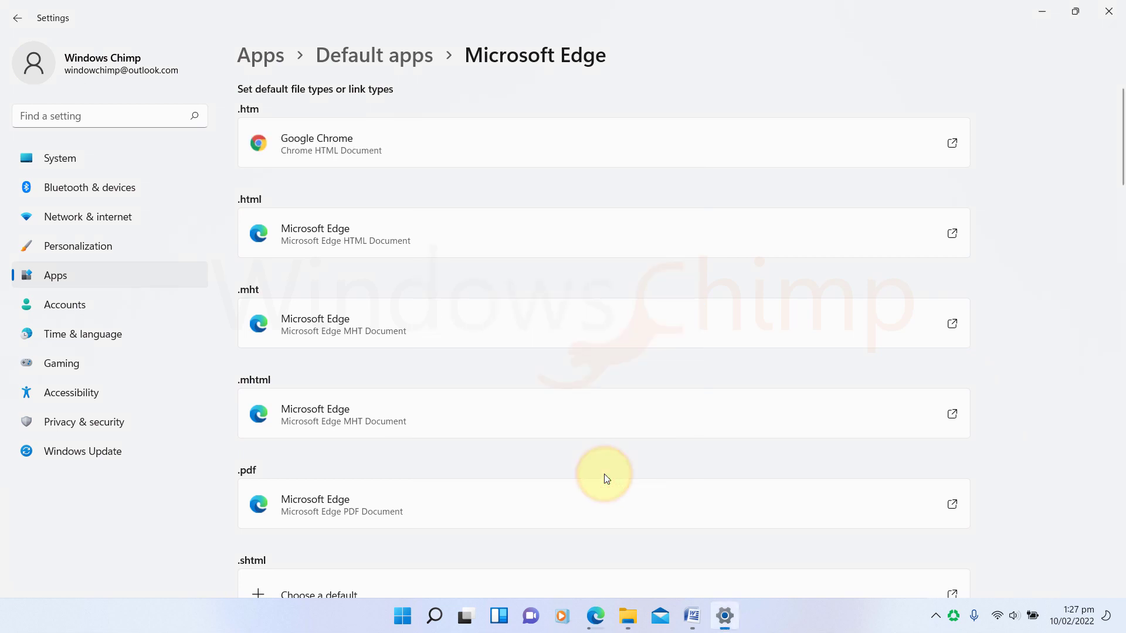
click(433, 253)
click(476, 322)
click(604, 438)
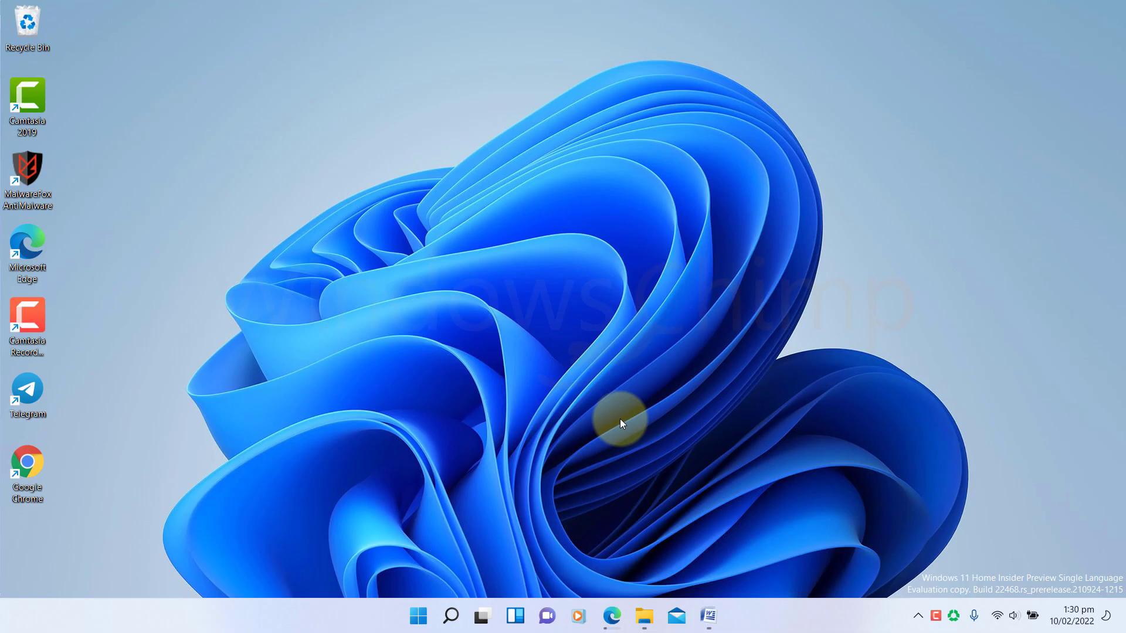
Open the Personalization > Start settings page, then minimize Settings.
click(418, 624)
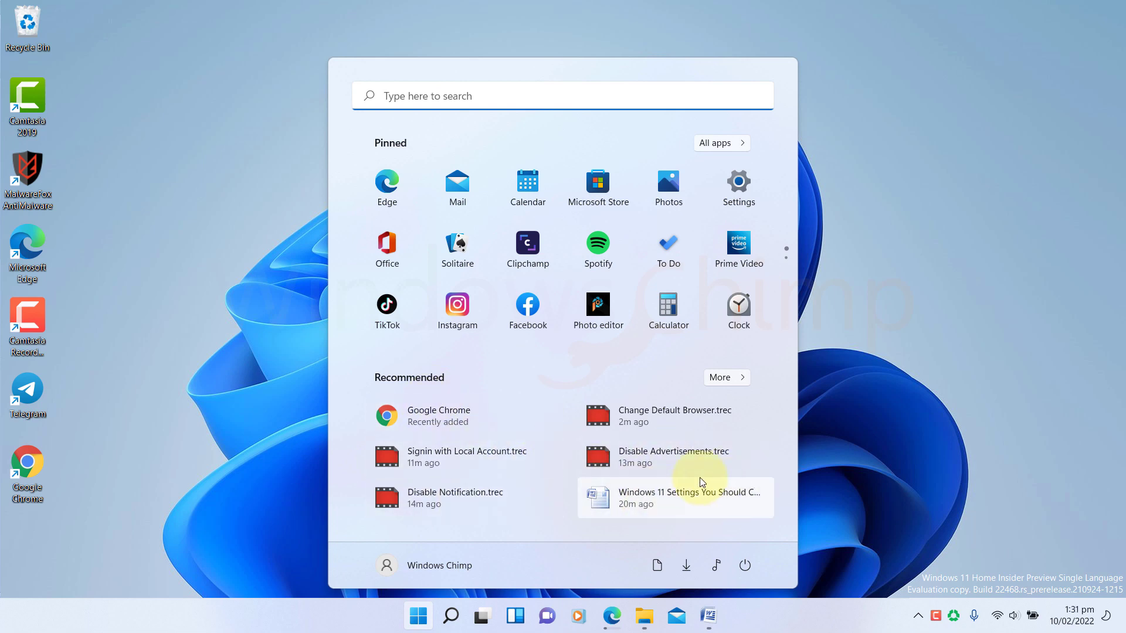
key(super+i)
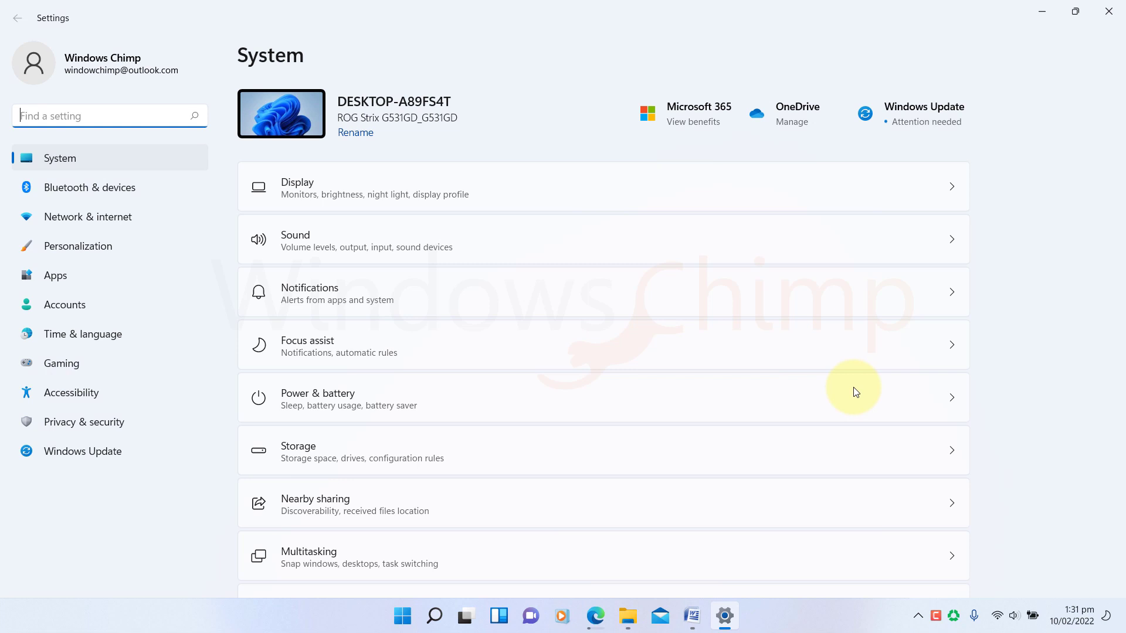
click(72, 249)
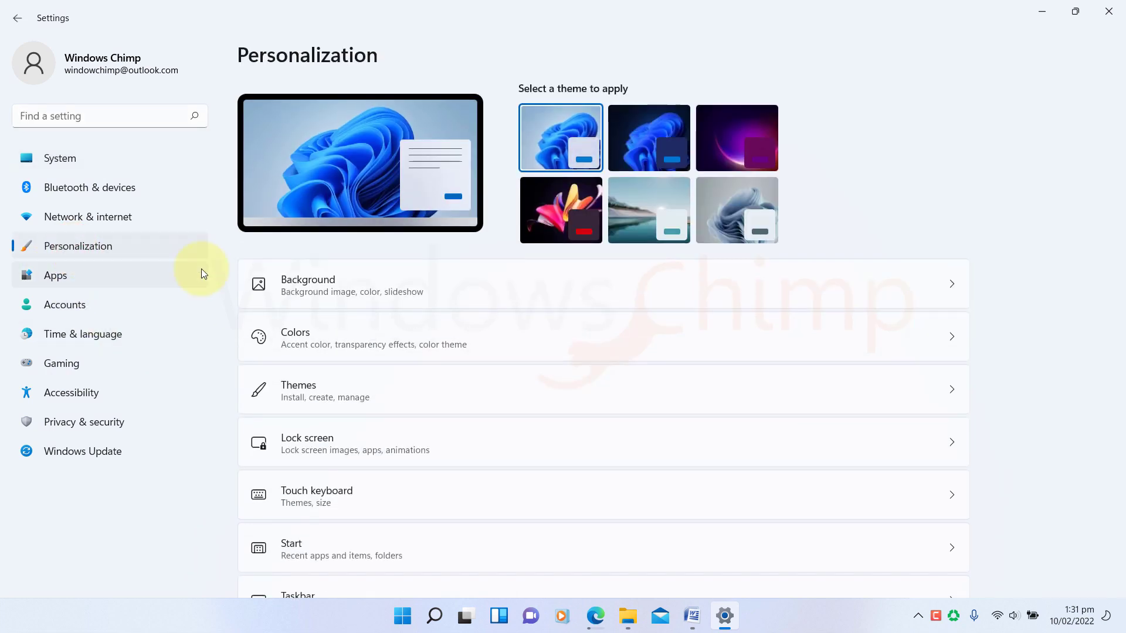
scroll(389, 448, down, 2)
click(339, 467)
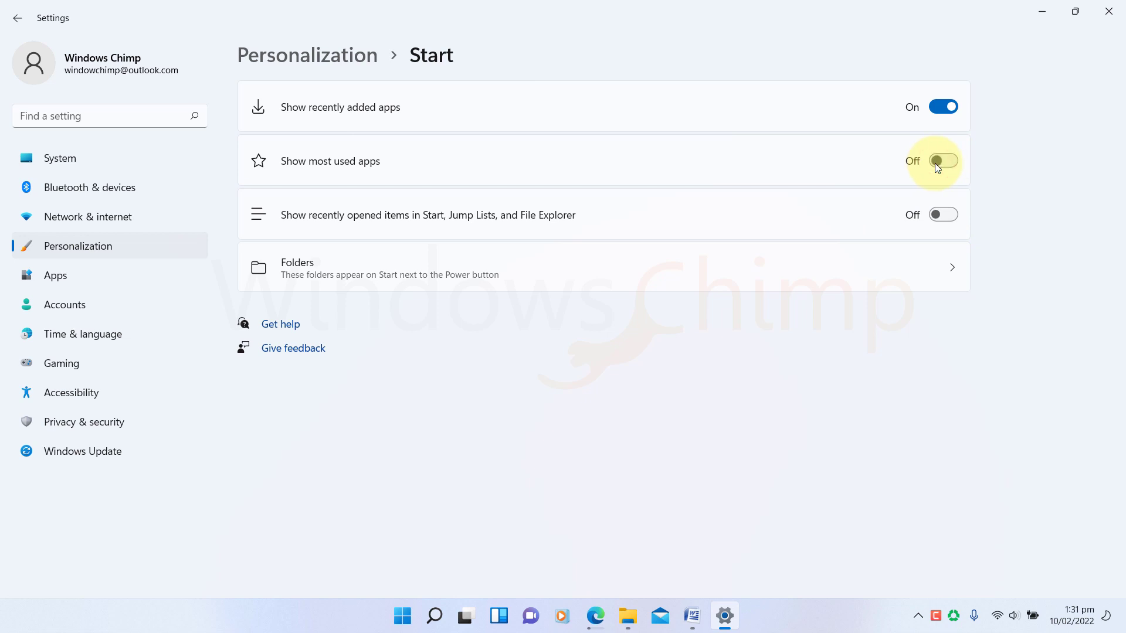
click(1051, 12)
Switch the Start layout to More pins via Start settings, close Settings, and reopen Start.
click(402, 616)
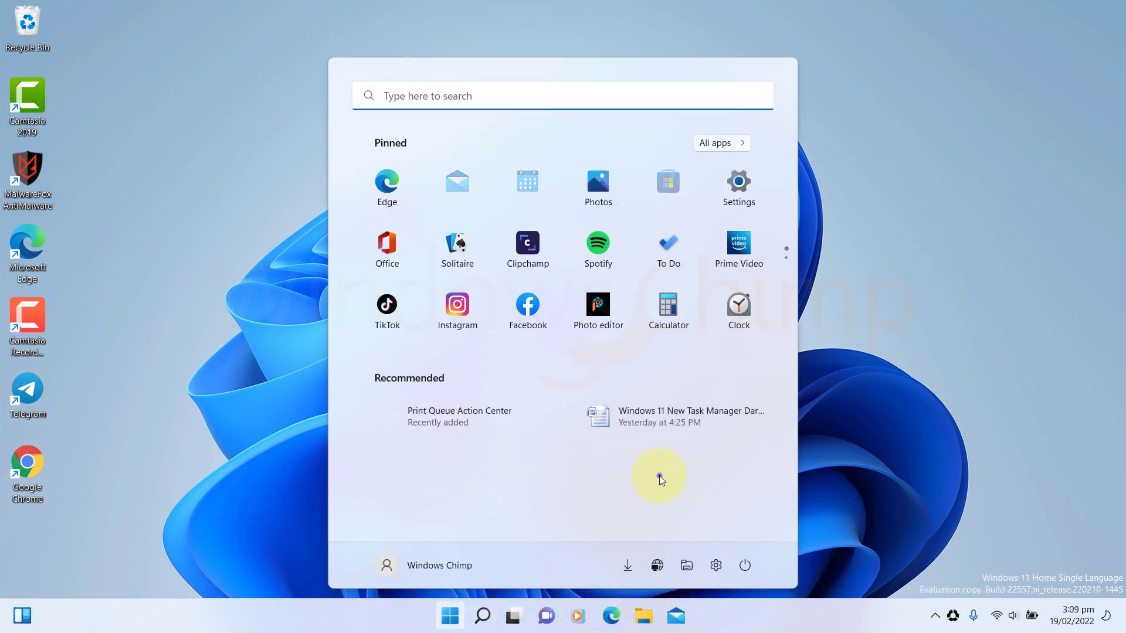
right_click(657, 485)
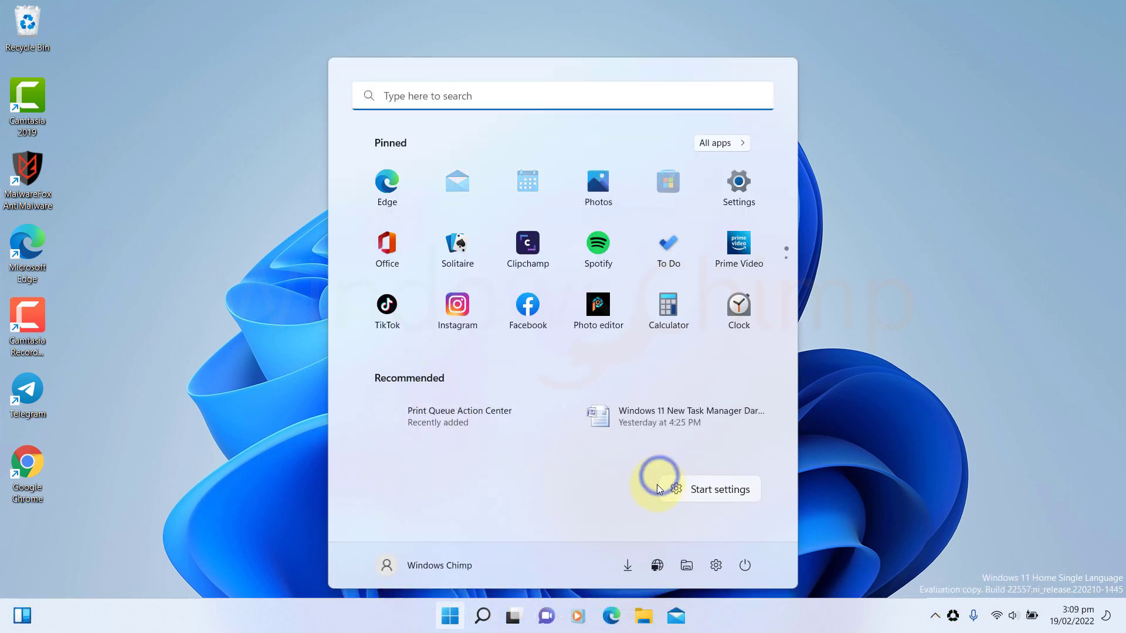
click(696, 487)
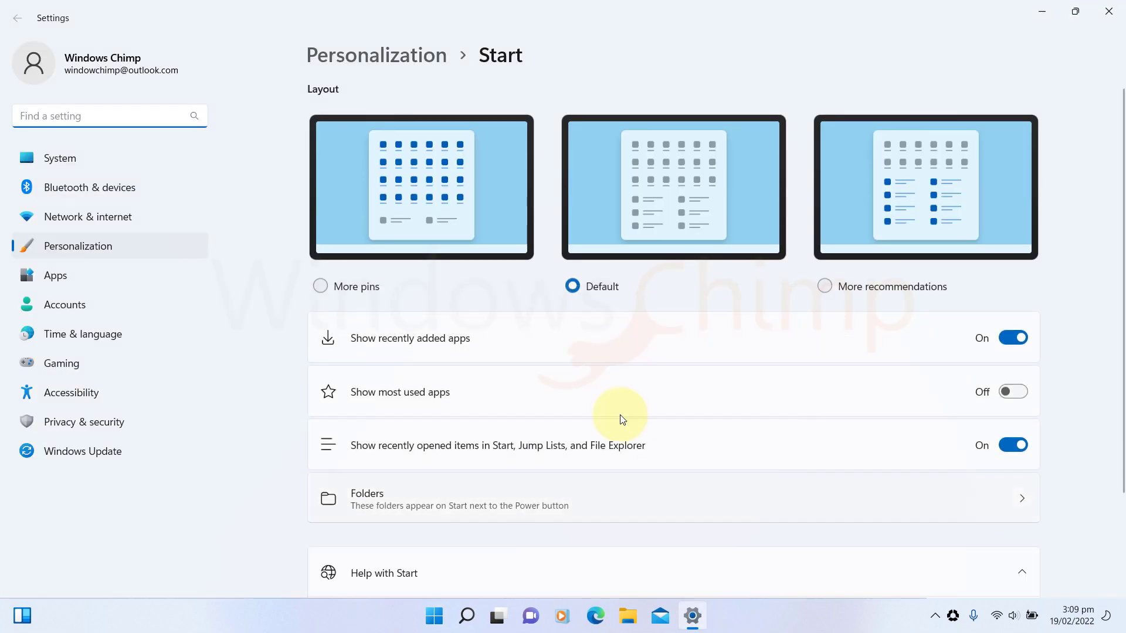
click(321, 286)
click(1112, 13)
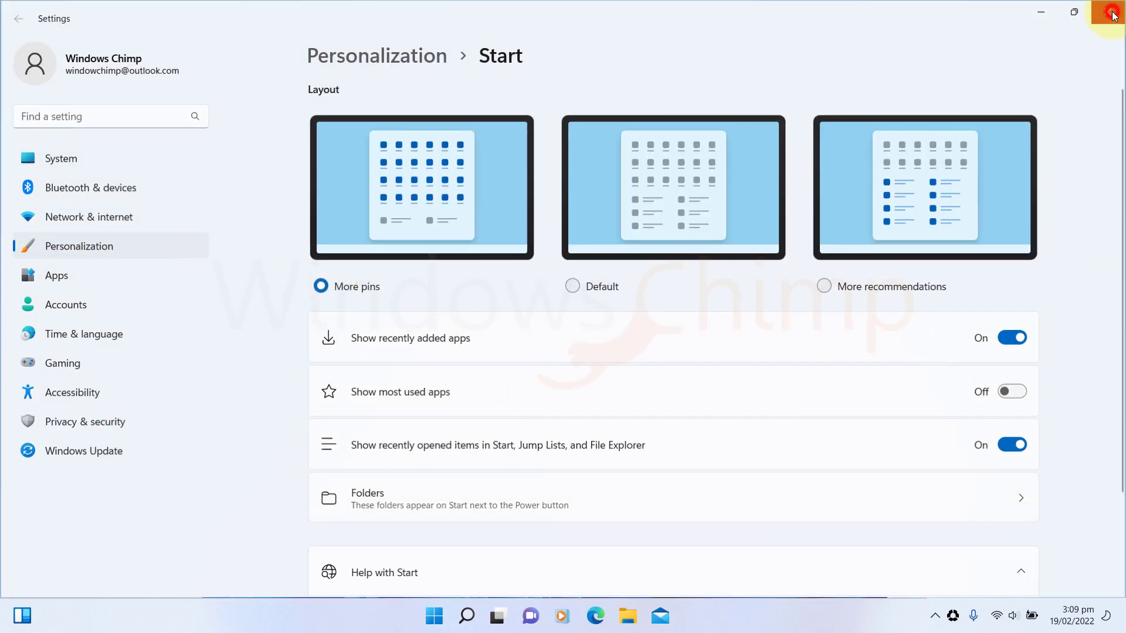
click(441, 614)
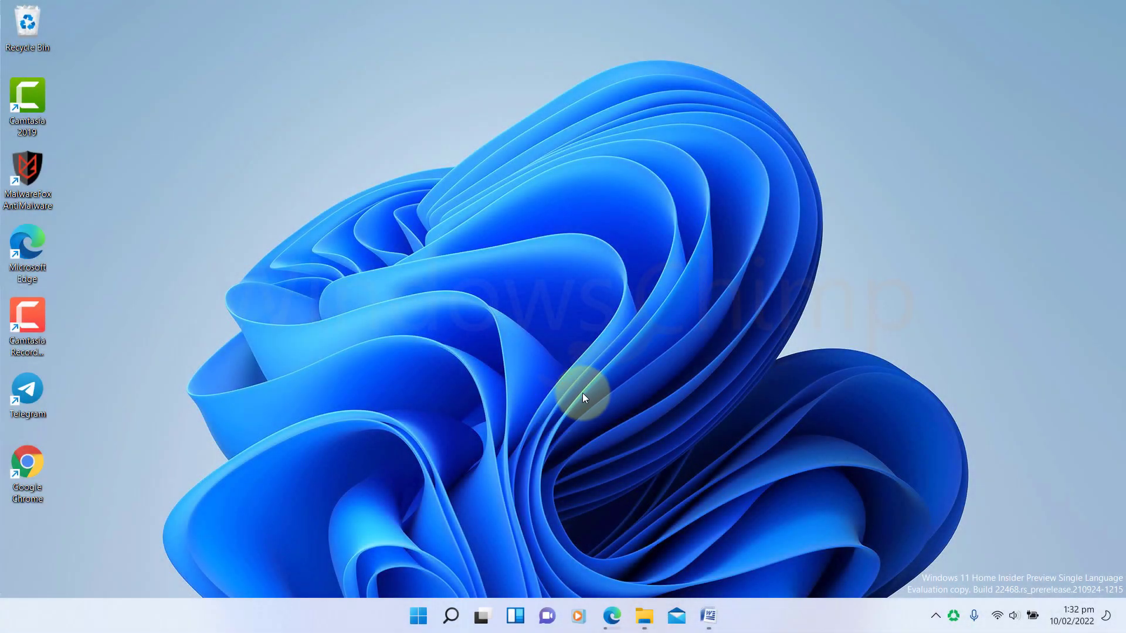
In Personalization > Start > Folders, enable Settings, Downloads and Network, then close Settings and reopen Start.
click(419, 616)
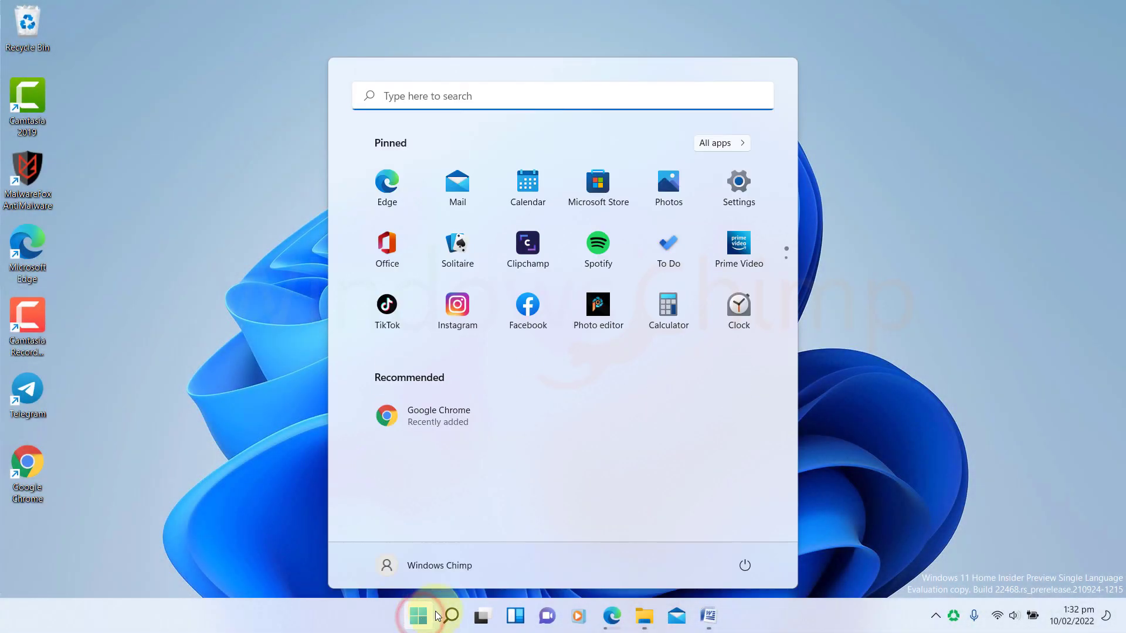
click(849, 475)
key(super+i)
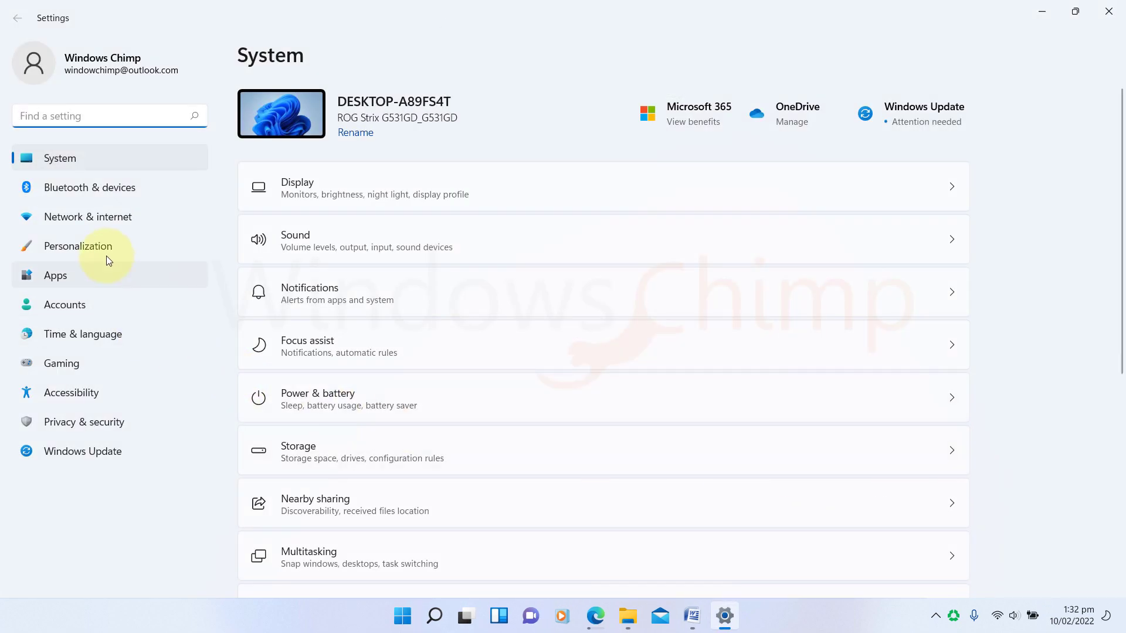
click(101, 248)
scroll(330, 476, down, 2)
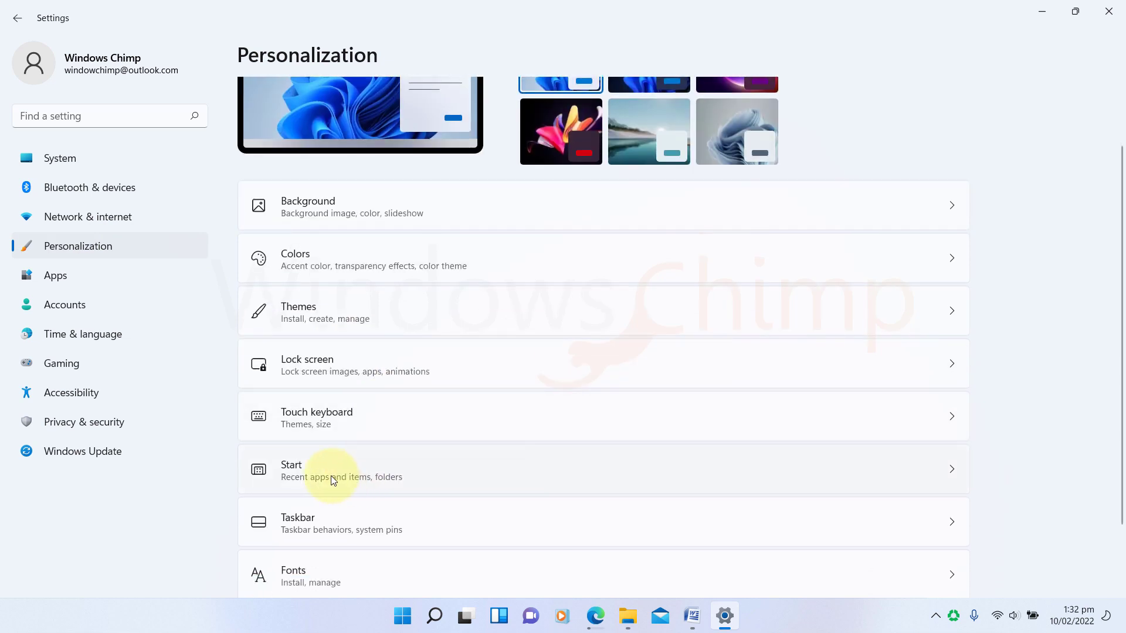
click(331, 476)
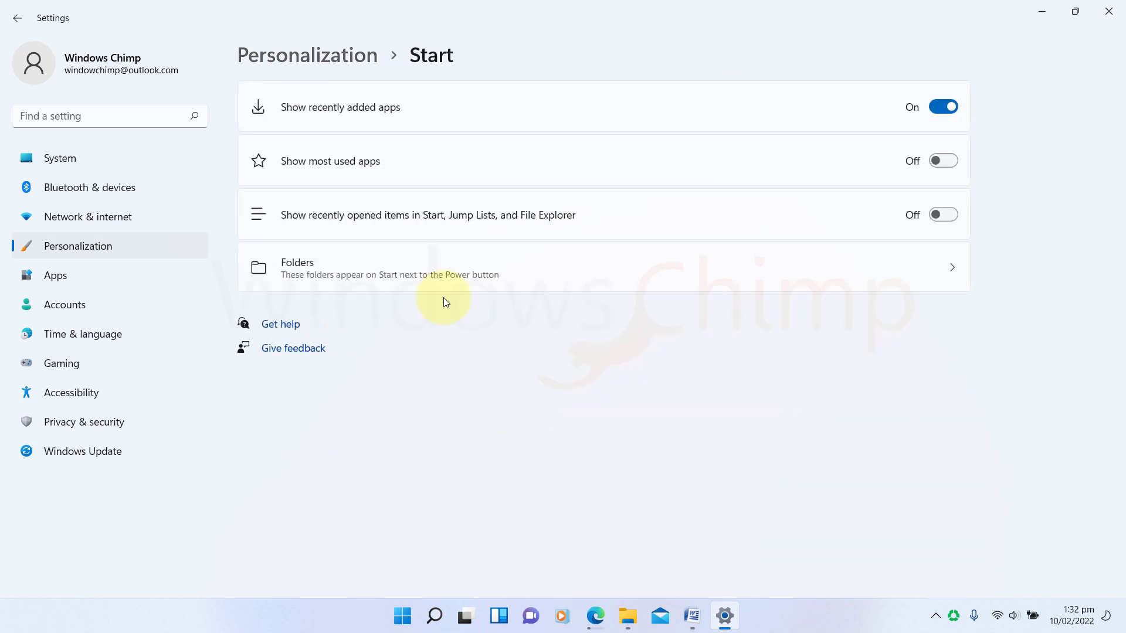
click(378, 275)
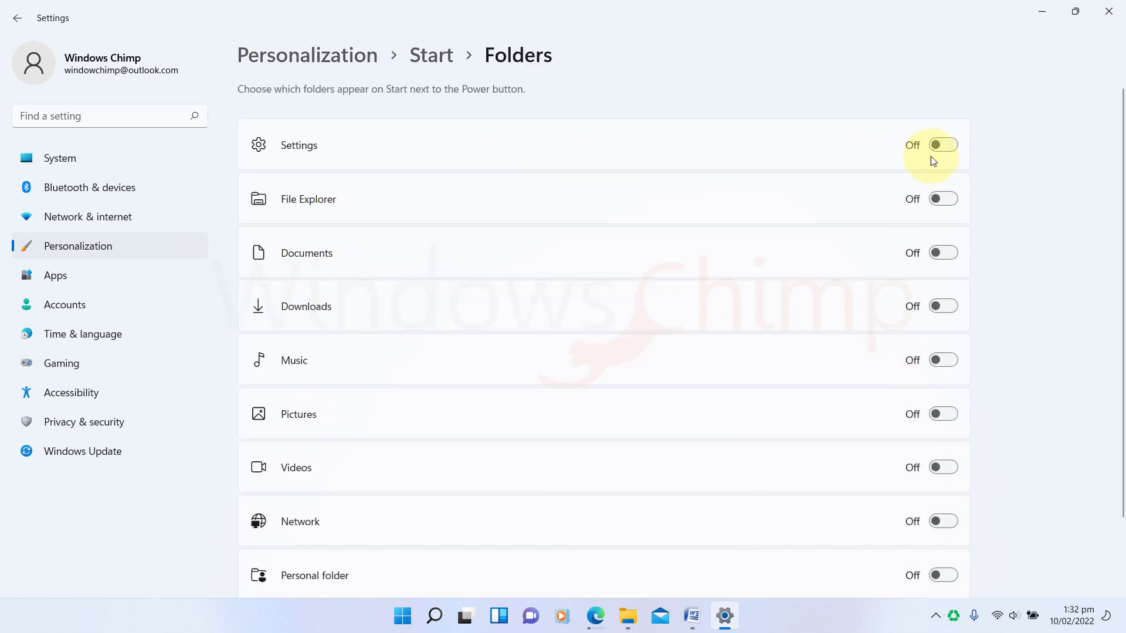
click(951, 154)
click(948, 305)
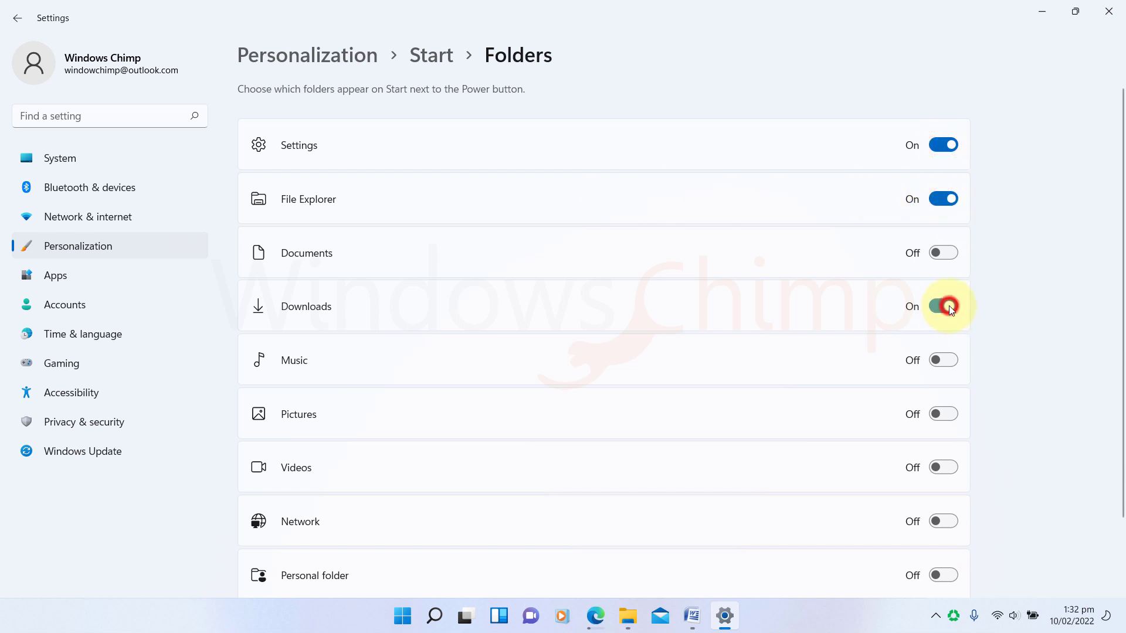
click(943, 521)
click(1042, 11)
click(402, 617)
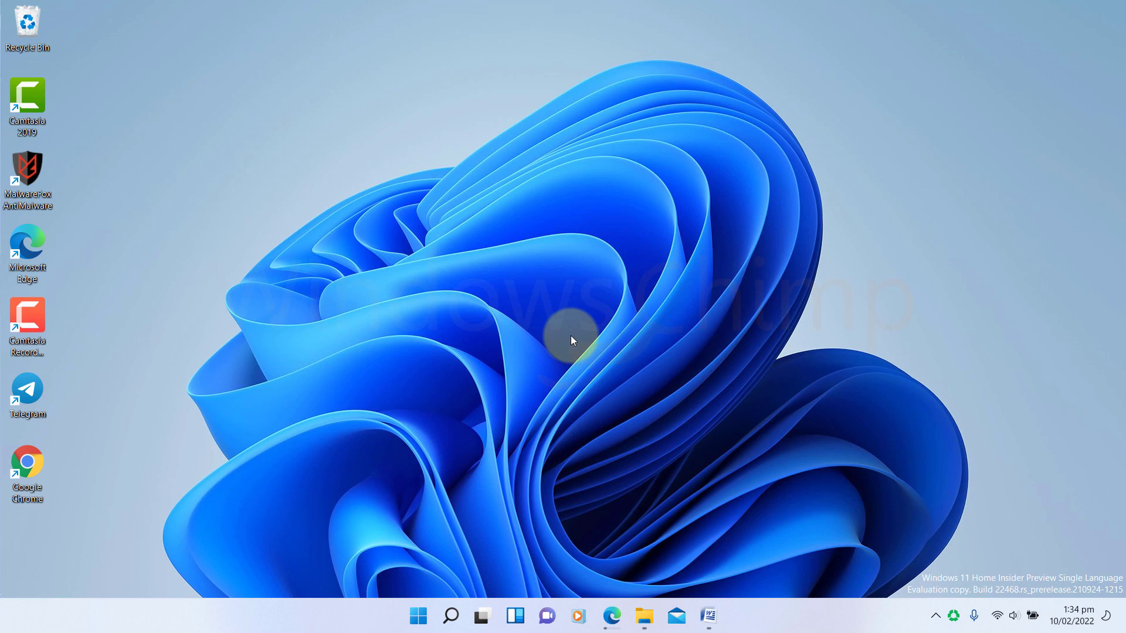
Enable clipboard history and automatic cross-device sync, then open the Win+V history panel.
key(super+i)
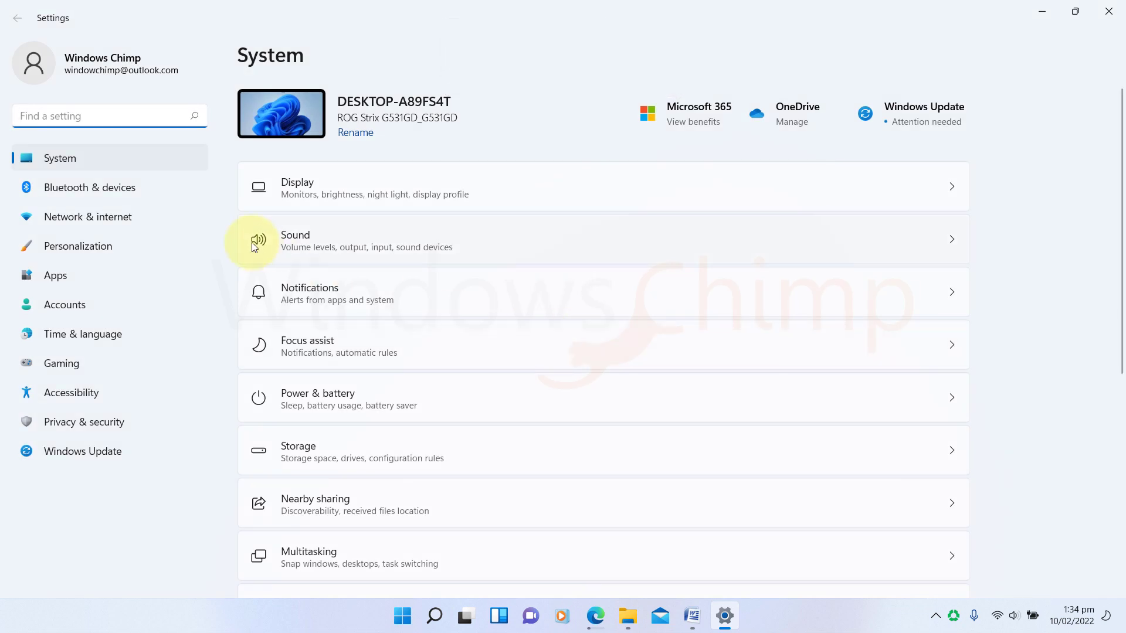
scroll(379, 445, down, 5)
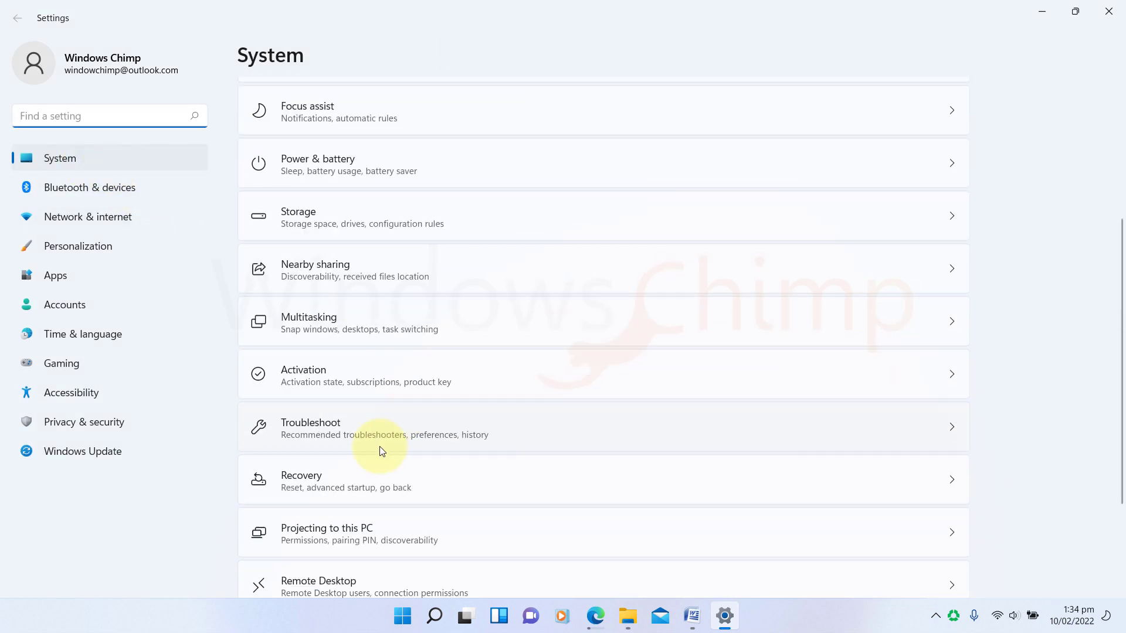
click(337, 494)
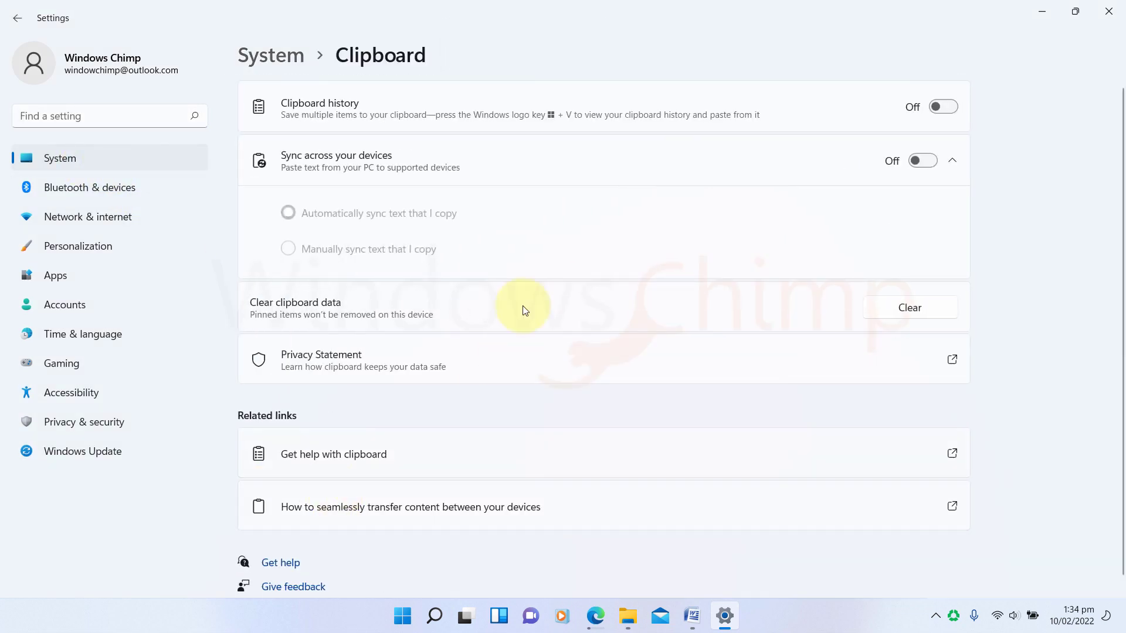
click(944, 108)
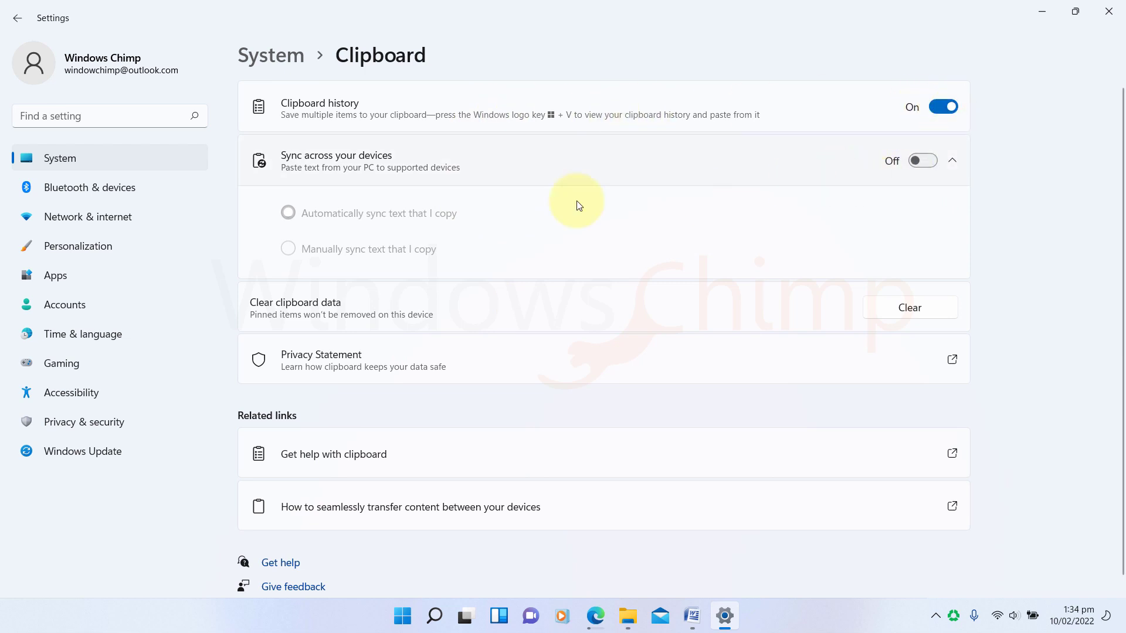
click(931, 160)
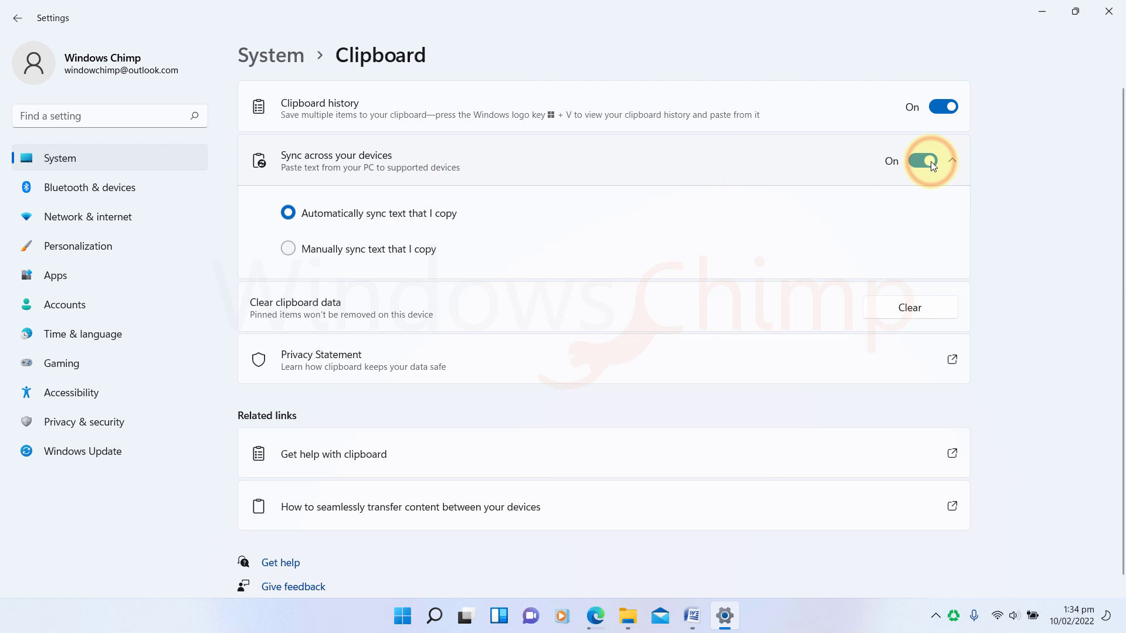
click(346, 254)
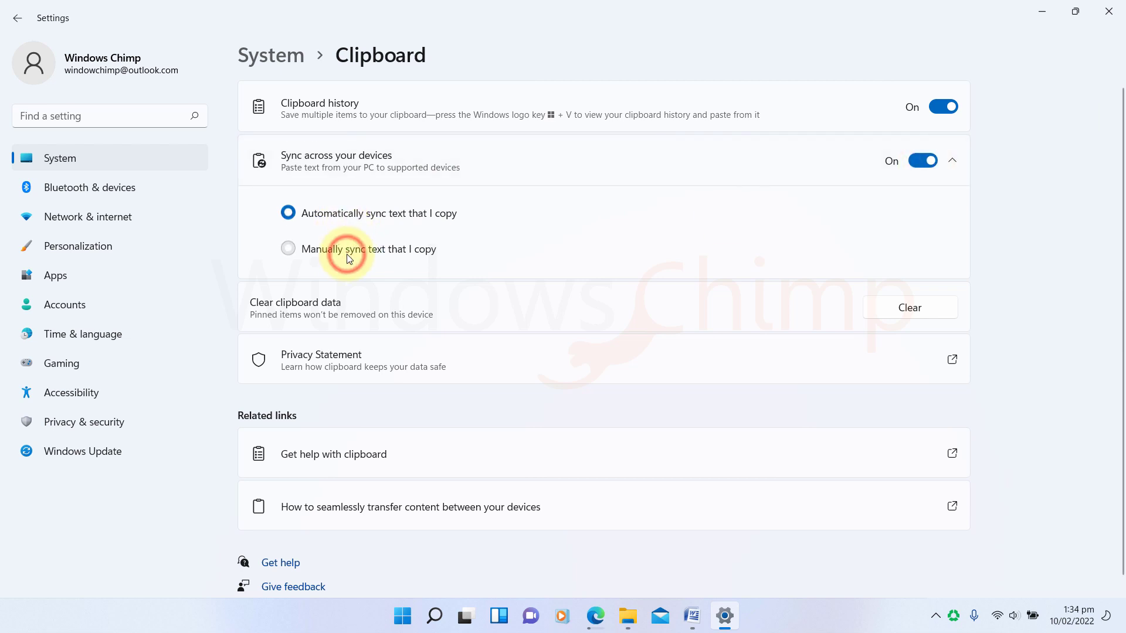
click(336, 213)
key(super+v)
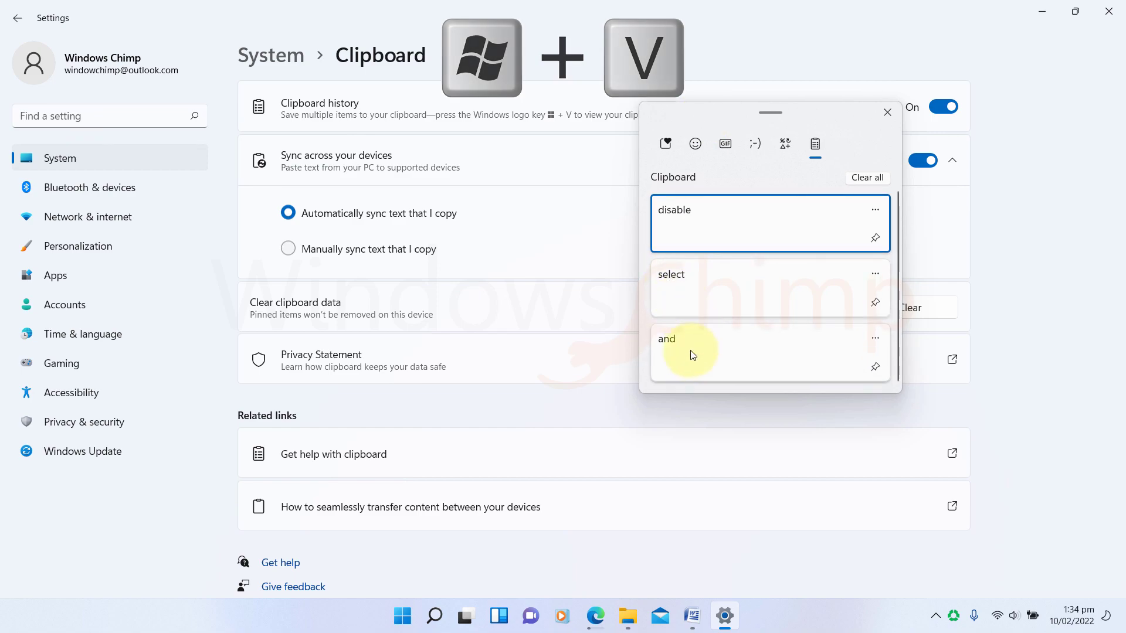
click(876, 217)
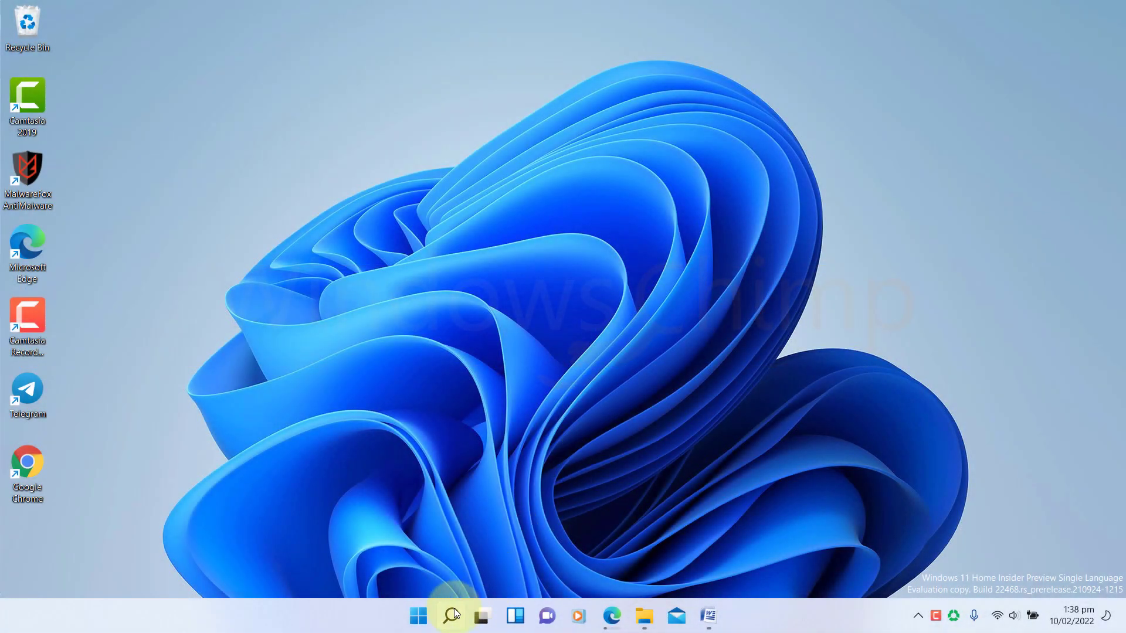
click(451, 616)
text(store)
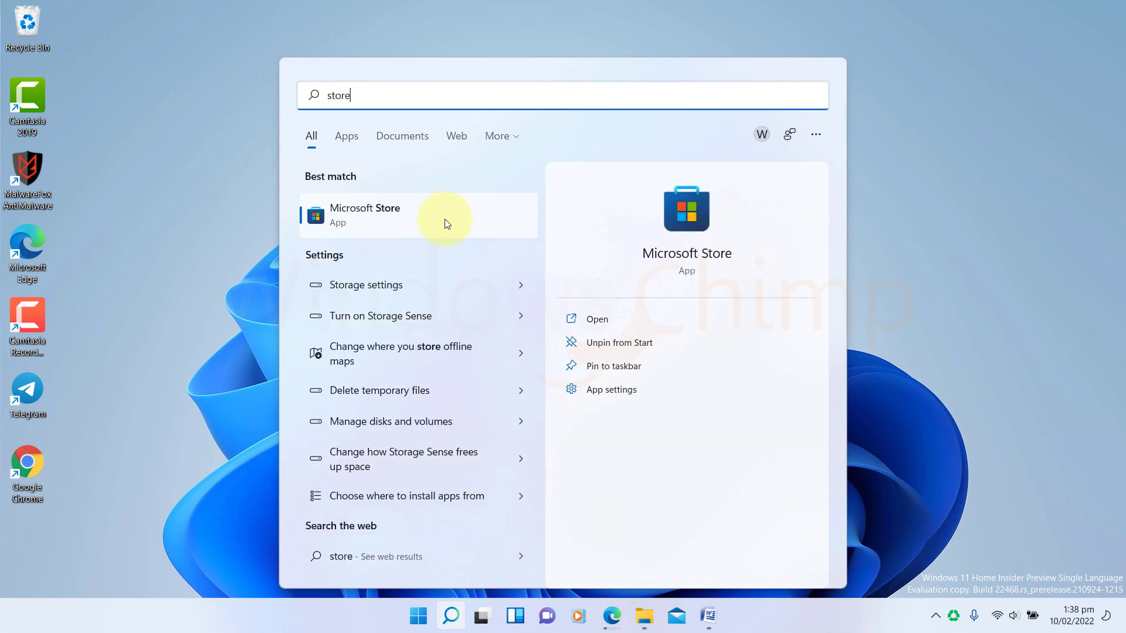
click(417, 217)
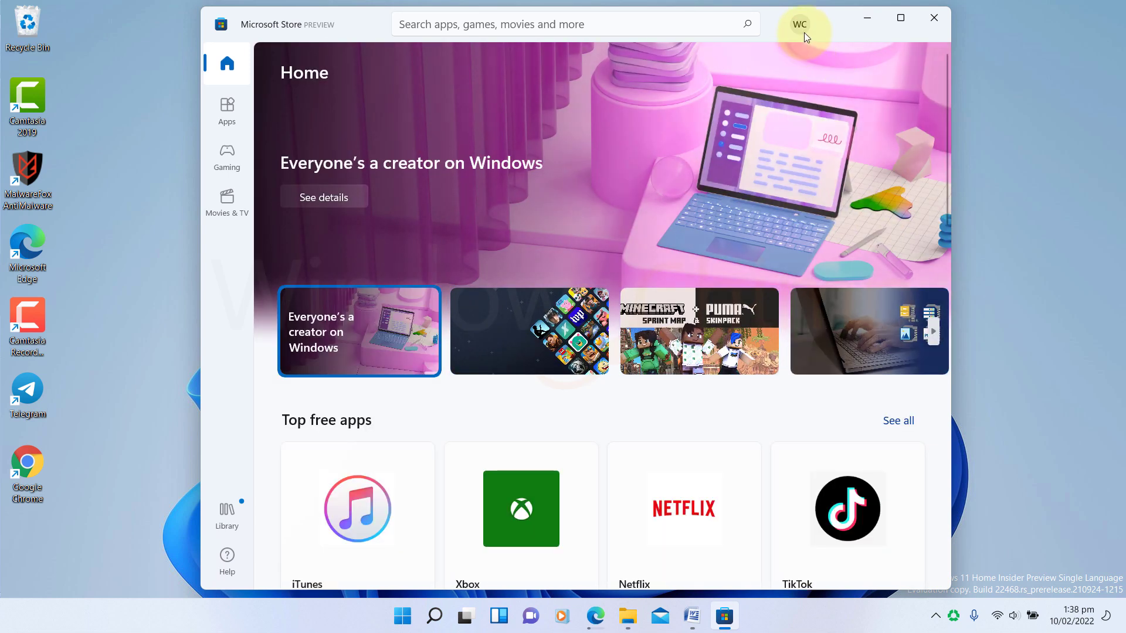
click(801, 24)
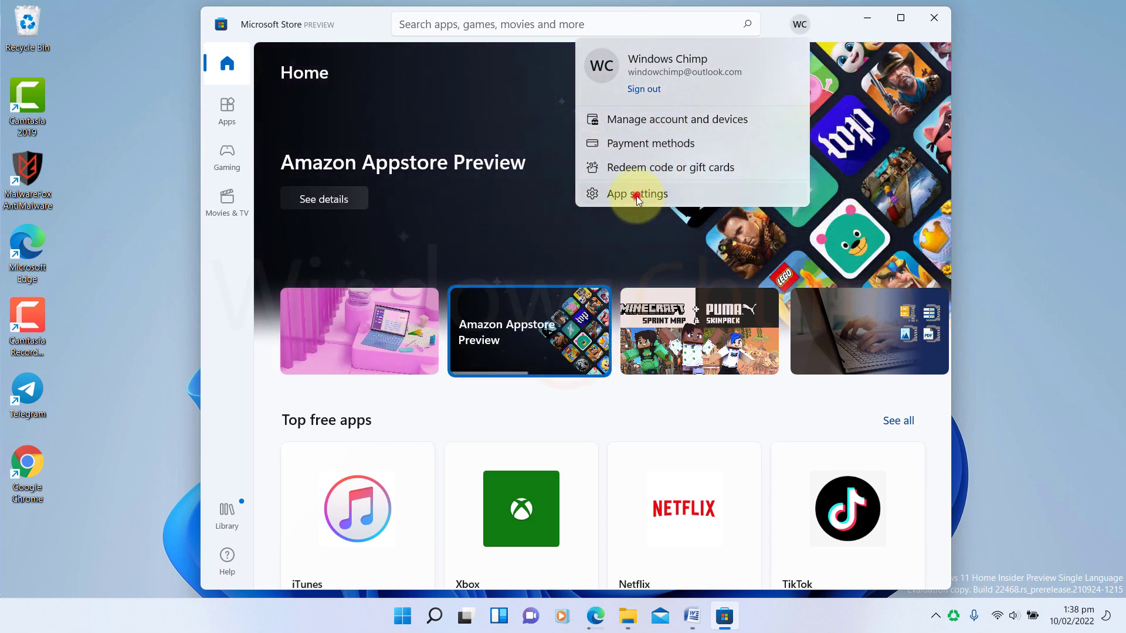
click(636, 196)
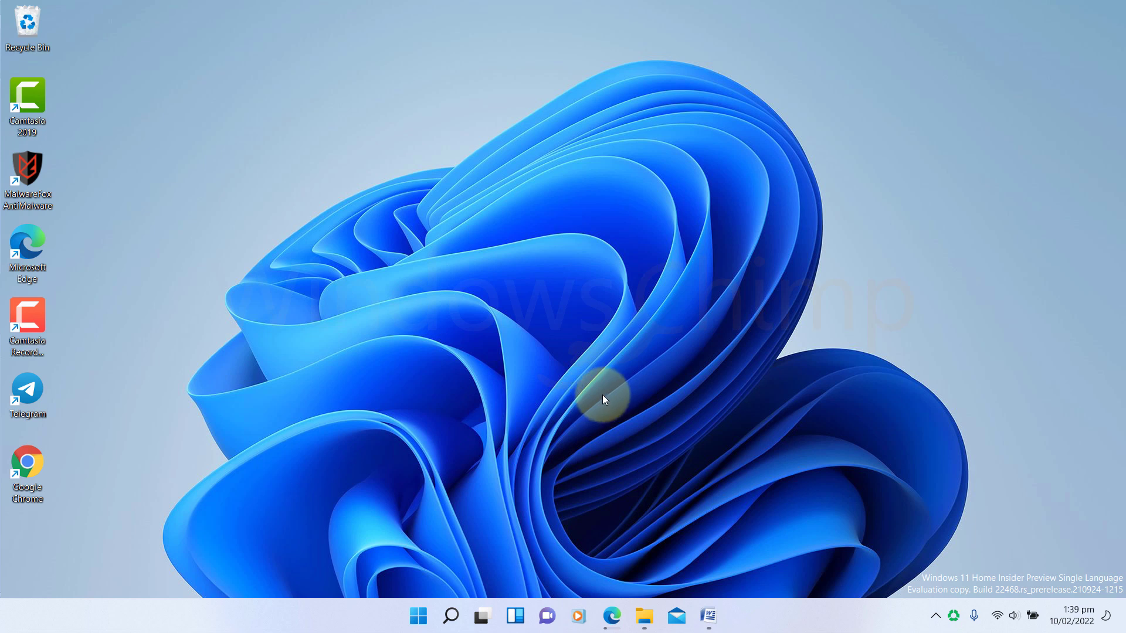
In Apps & features, set 'Choose where to get apps' to The Microsoft Store only (Recommended).
key(super+i)
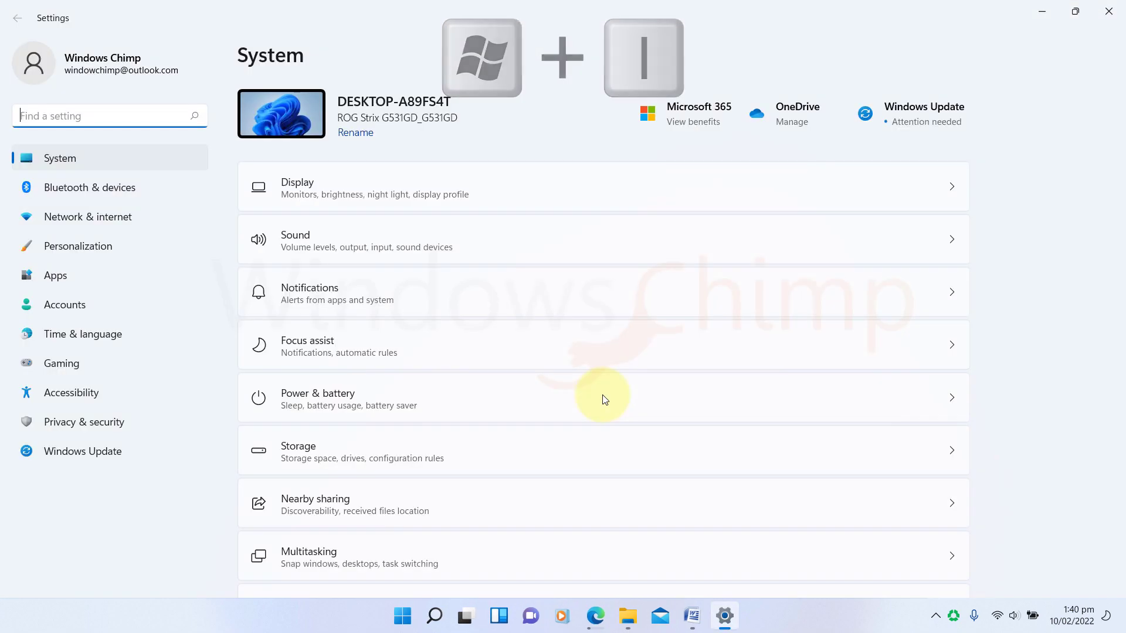
click(99, 279)
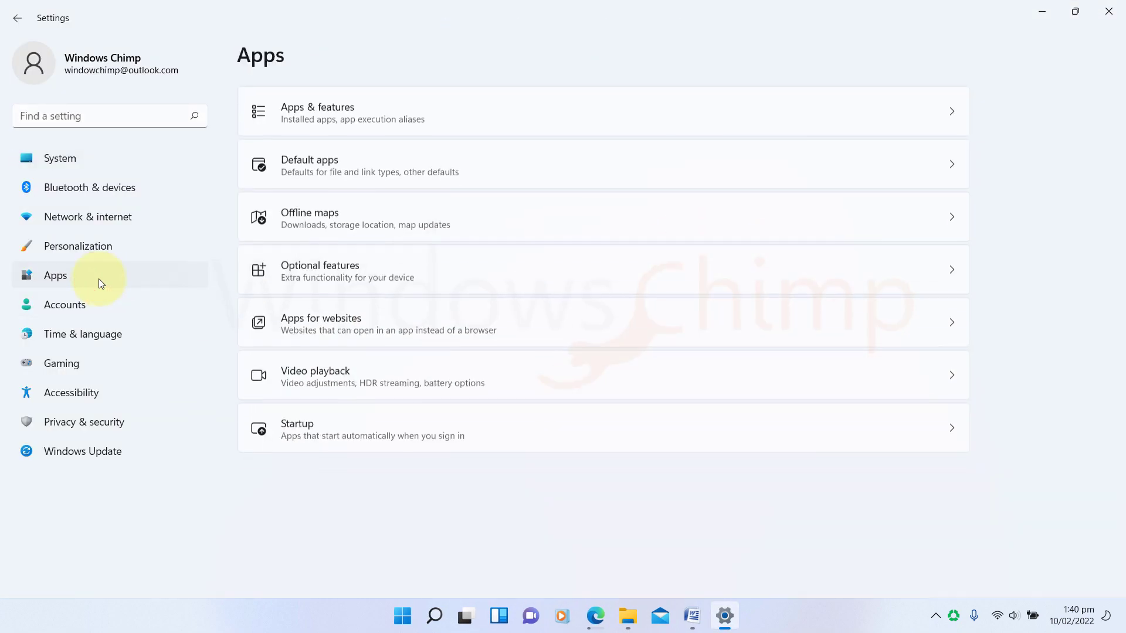
click(327, 127)
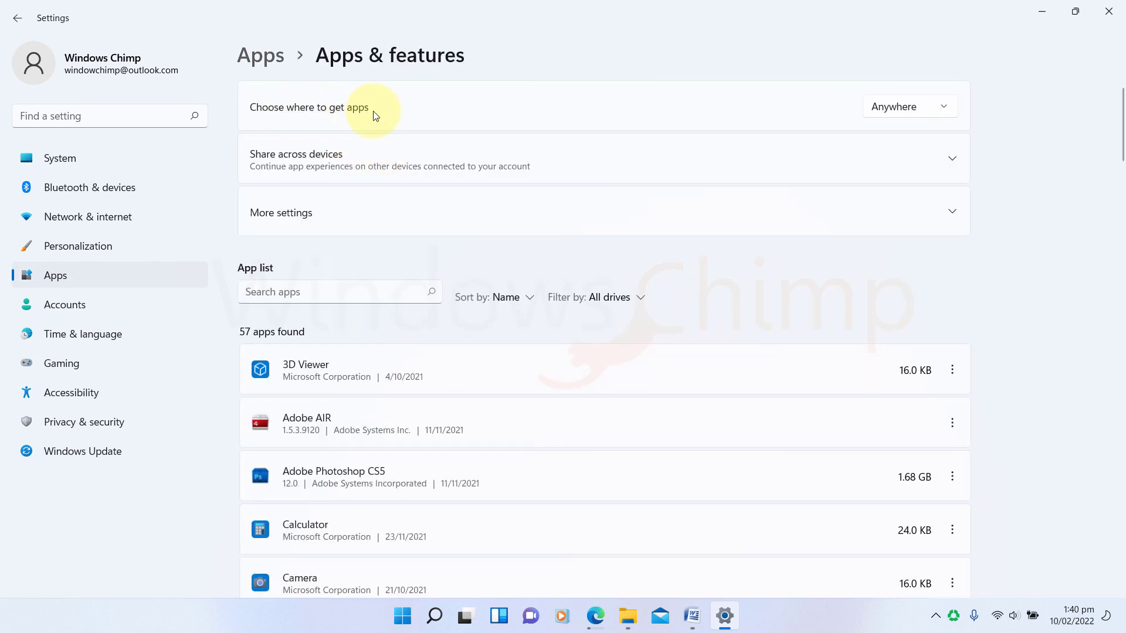
click(909, 108)
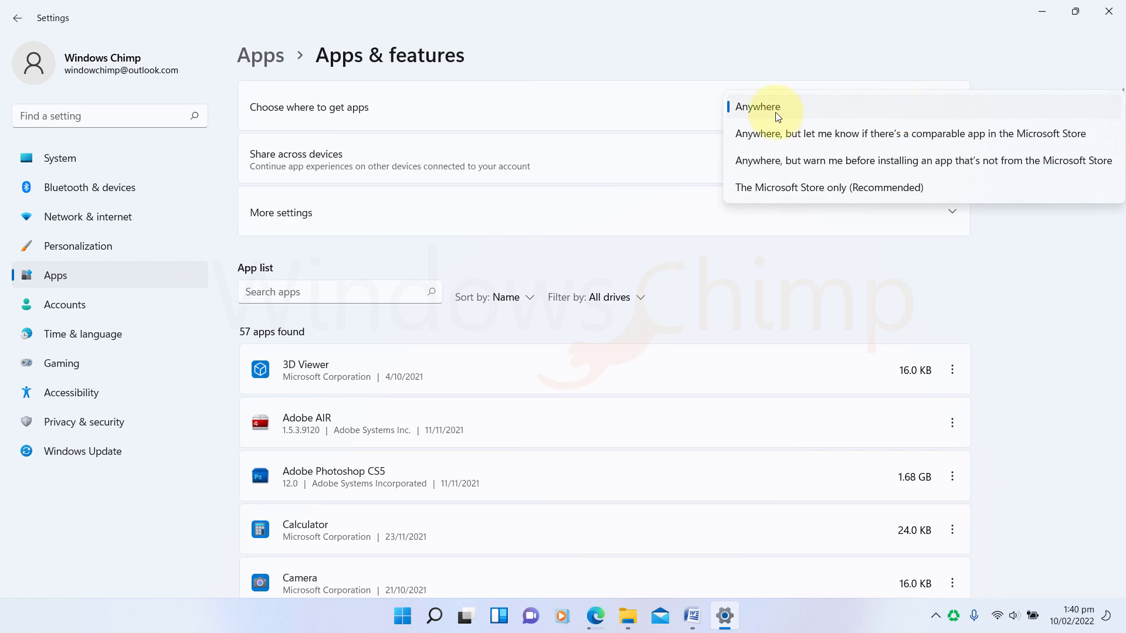
click(815, 189)
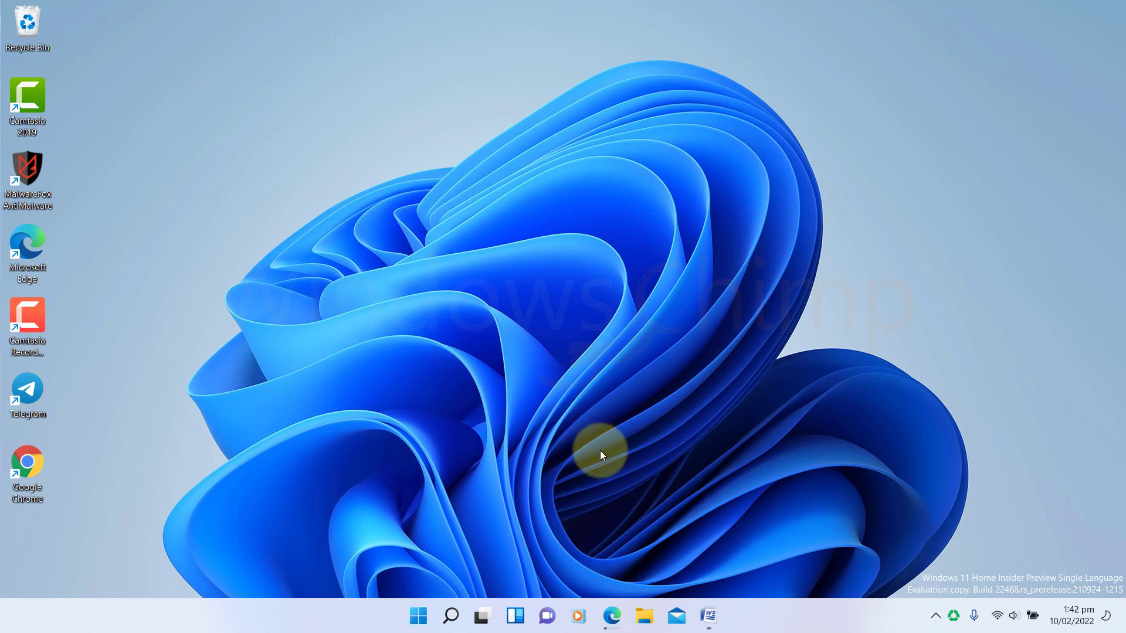
Switch Online speech recognition off on the Privacy & security > Speech page.
key(super+i)
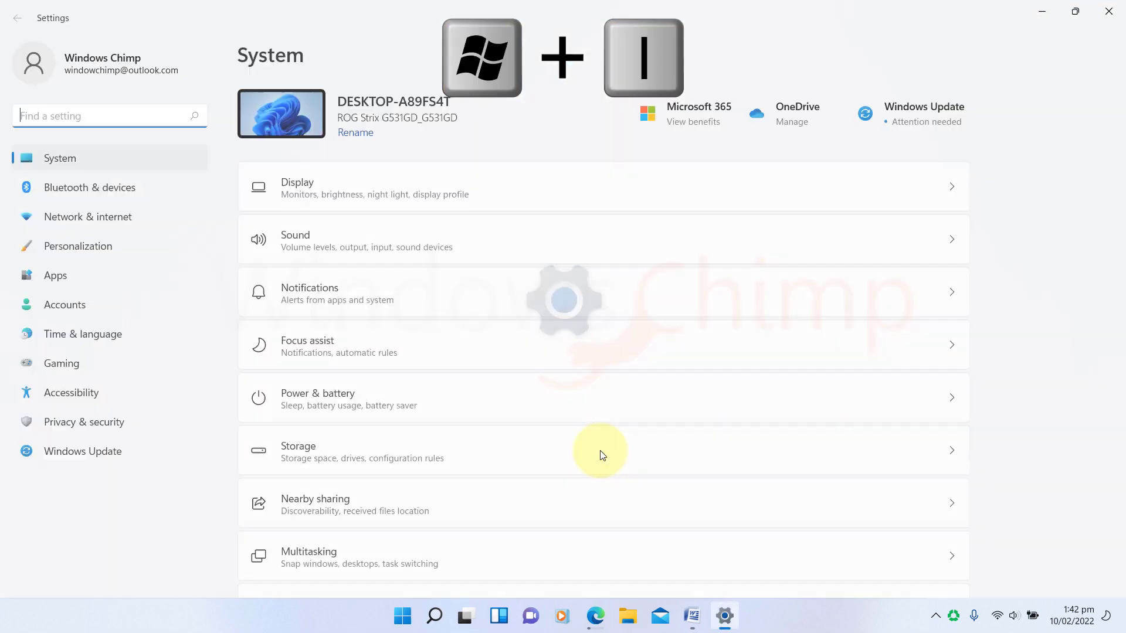
click(87, 425)
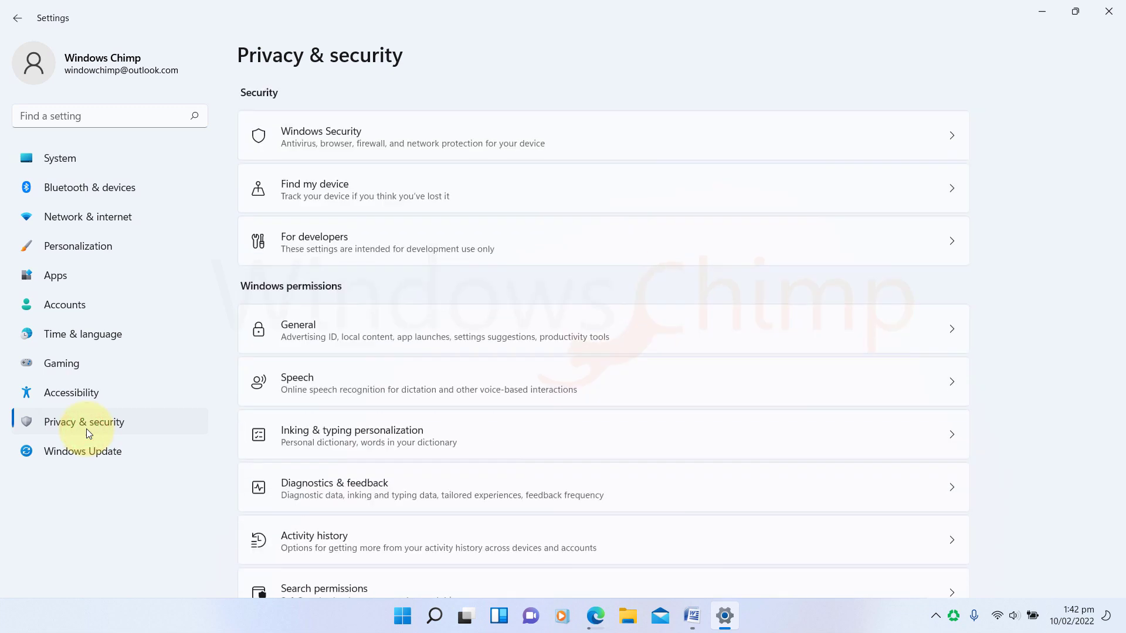
click(327, 382)
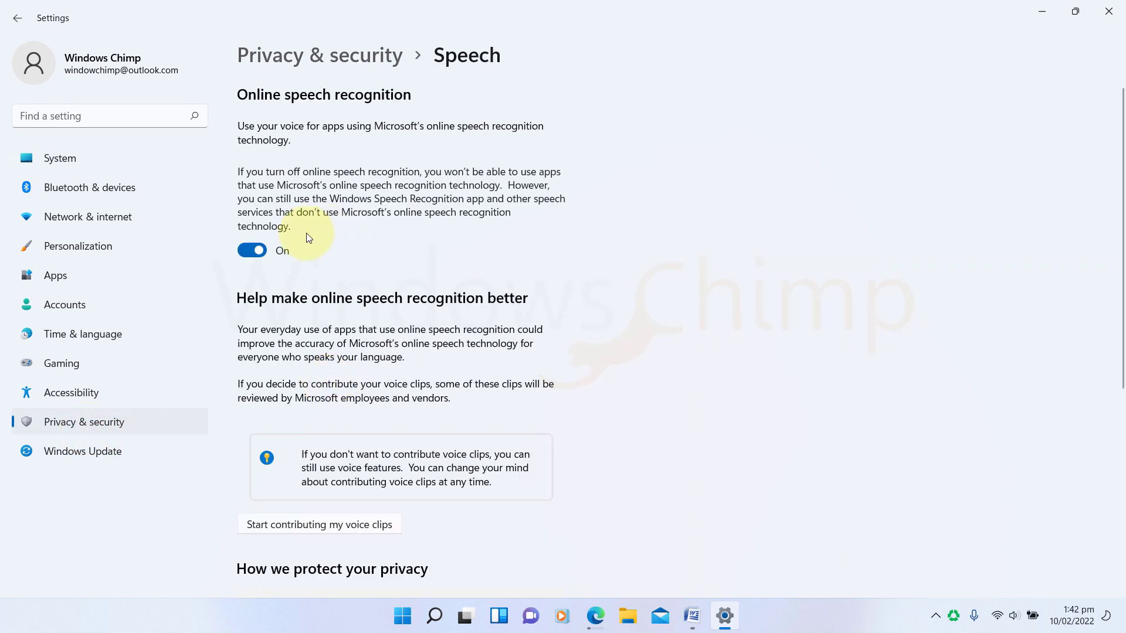
click(244, 252)
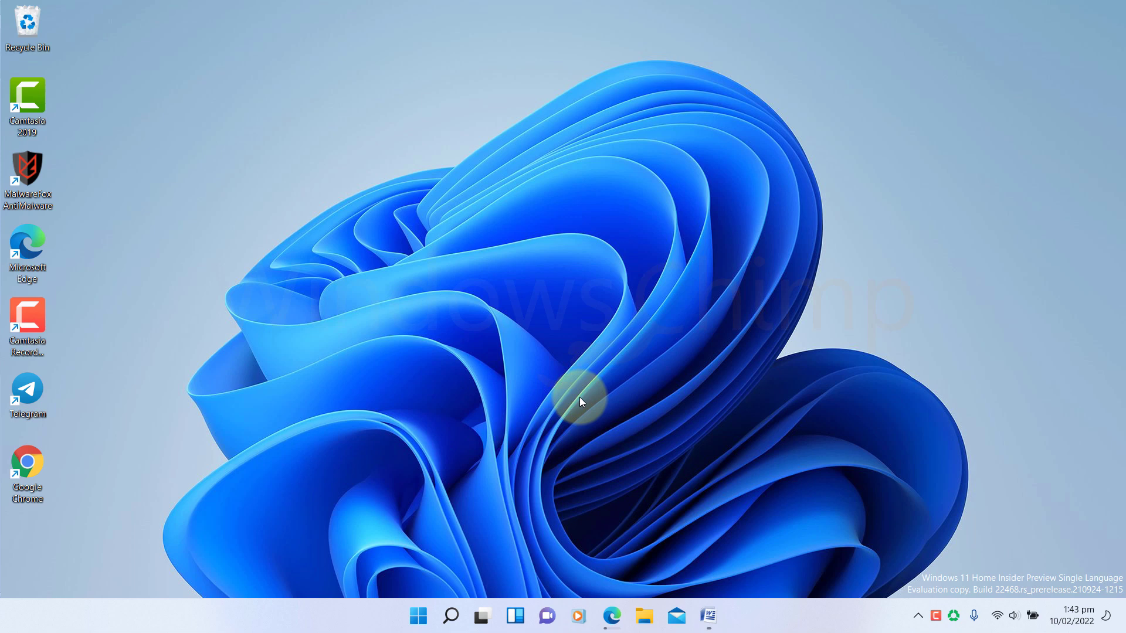
key(super+i)
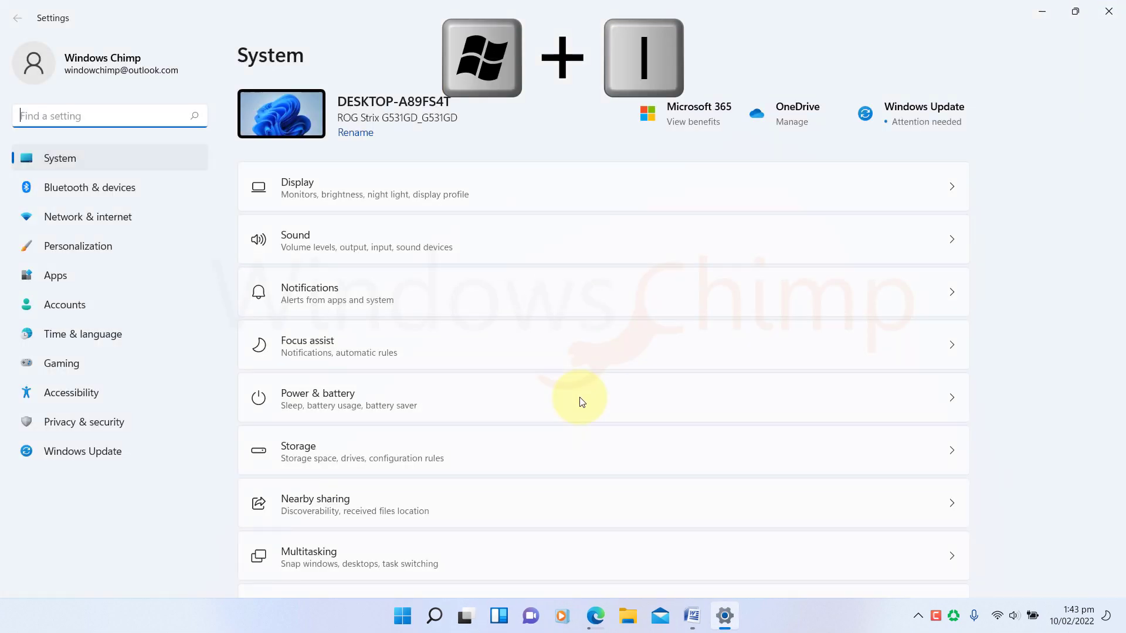
click(77, 427)
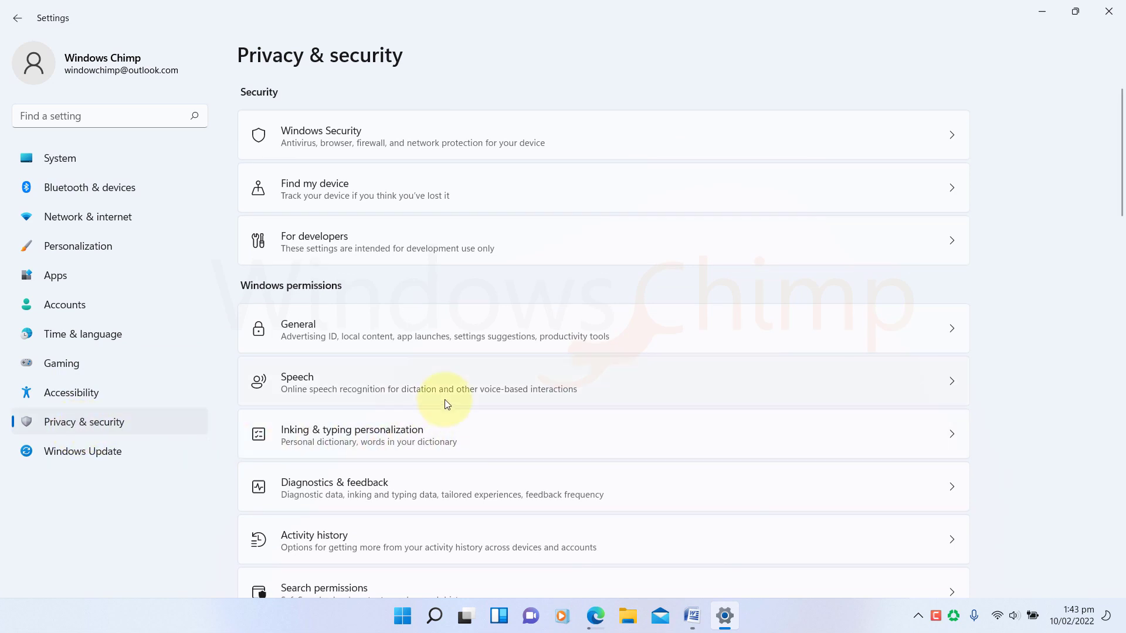
click(368, 437)
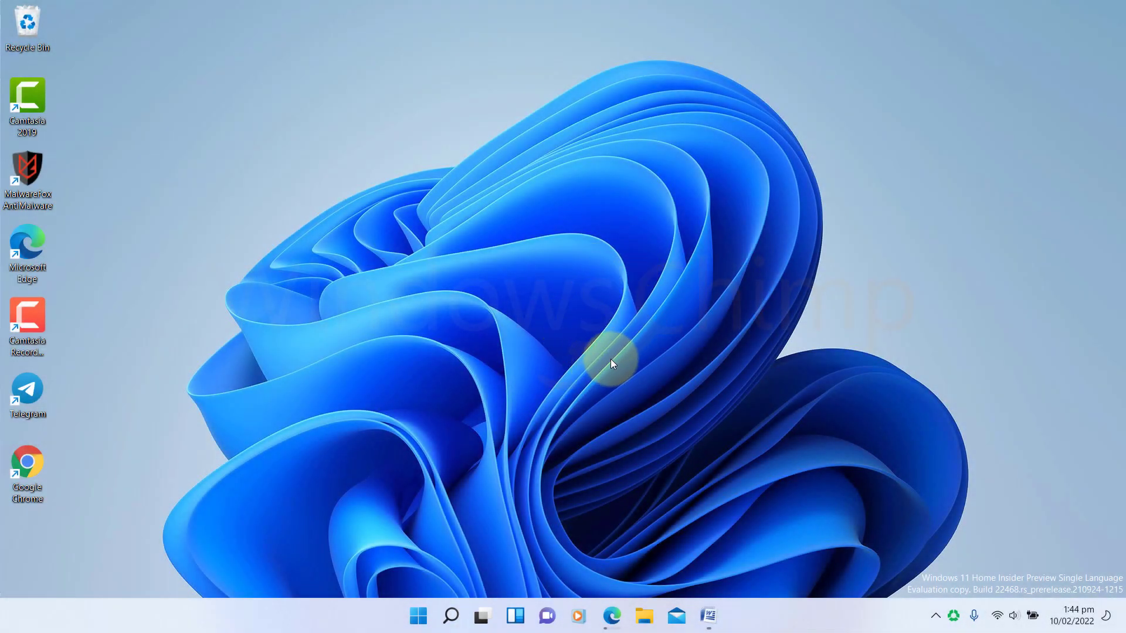
Turn off Send optional diagnostic data on the Privacy & security > Diagnostics & feedback page.
key(super+i)
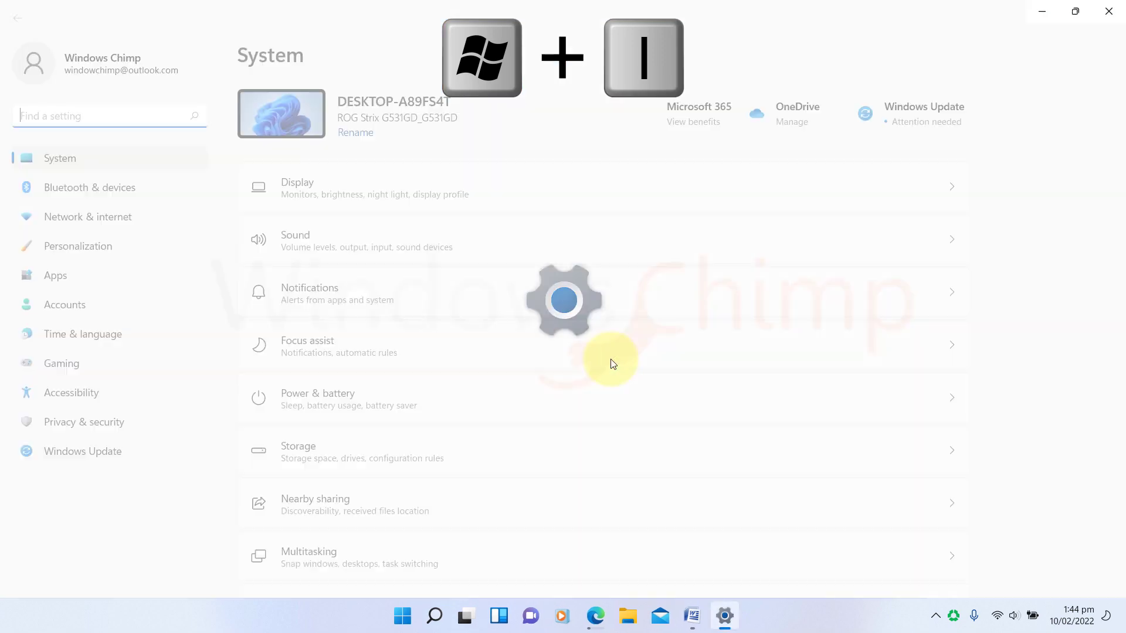
click(58, 425)
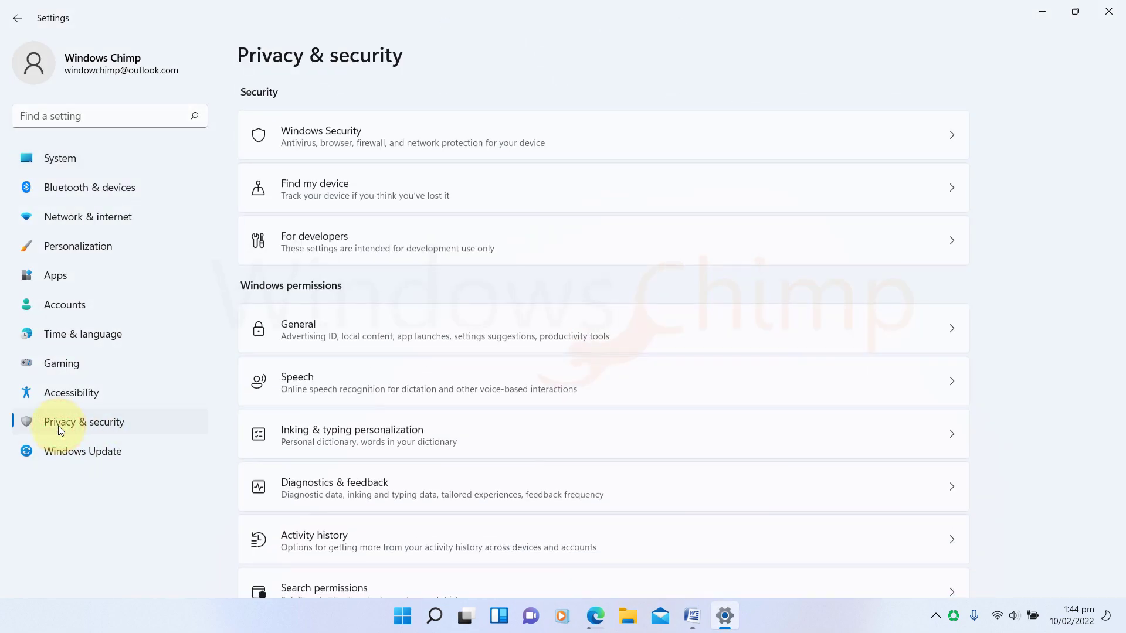
scroll(378, 424, down, 2)
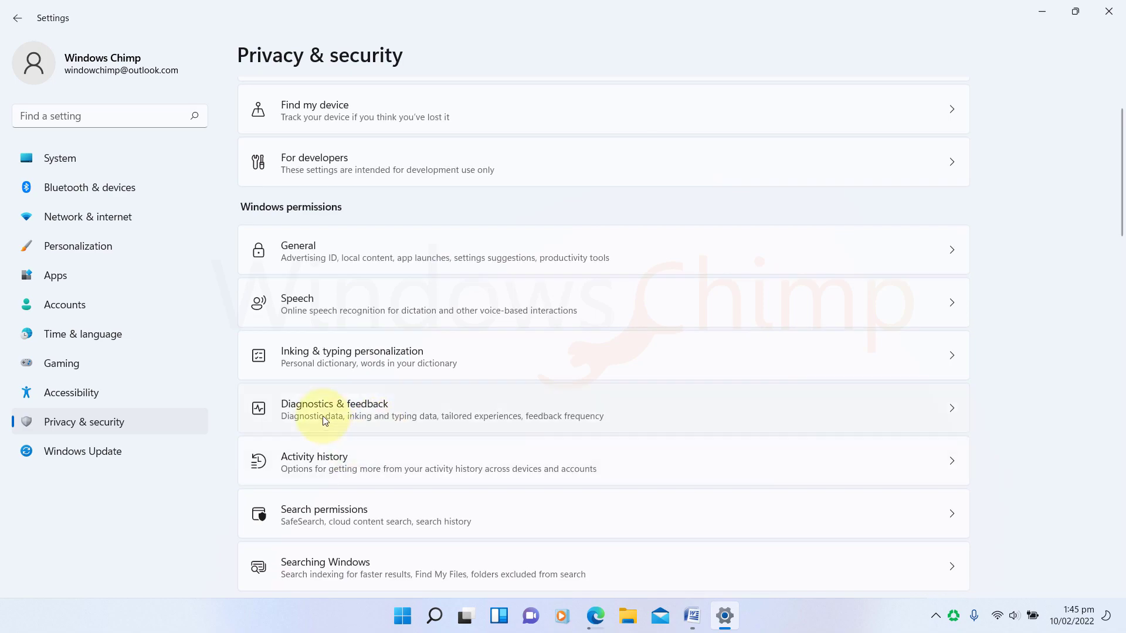
click(357, 410)
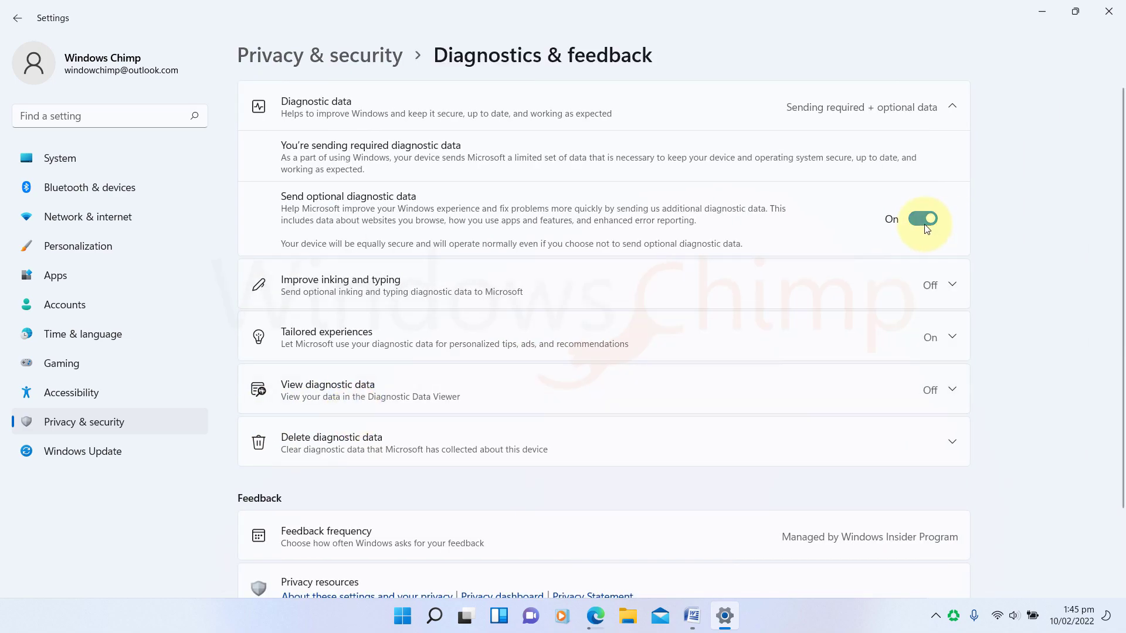
click(913, 221)
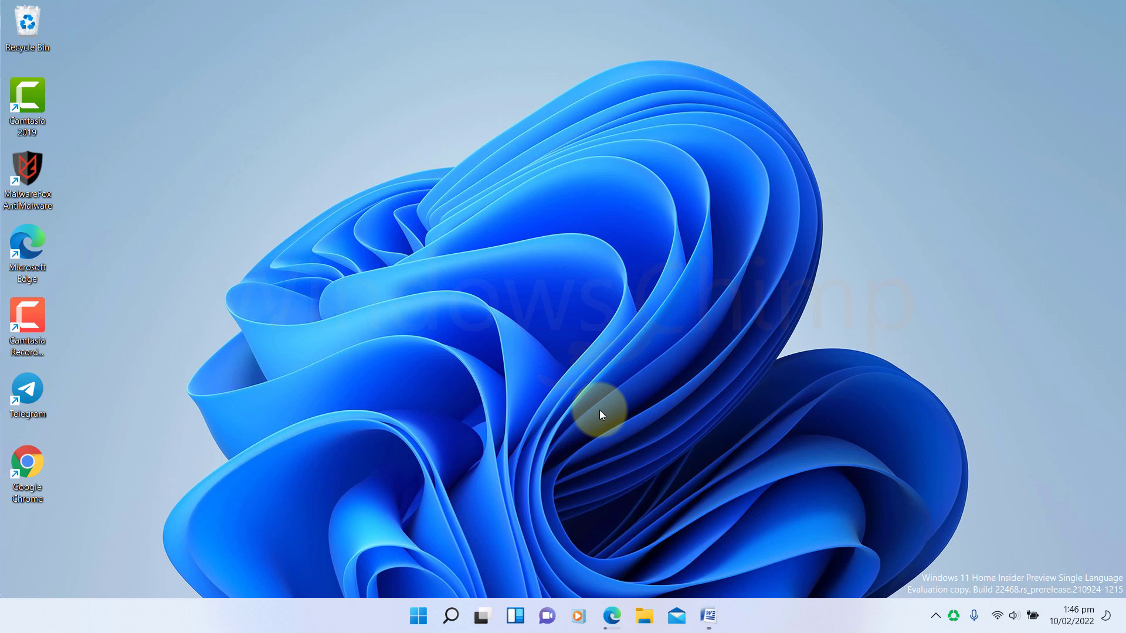
Go to the Activity history page under Privacy & security in Settings.
key(super+i)
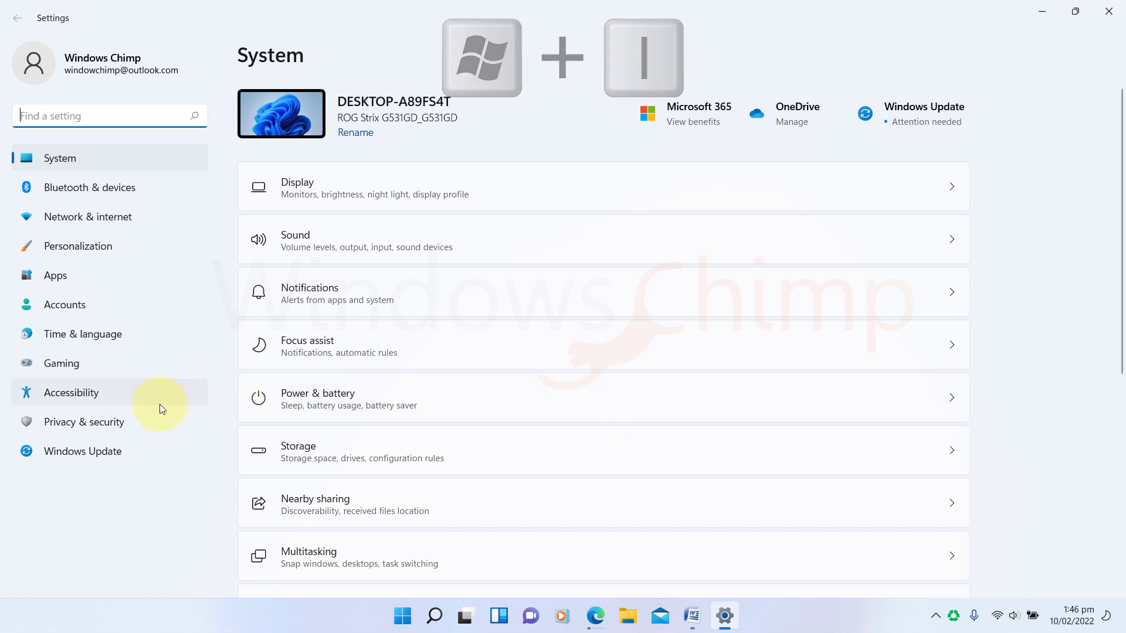
click(110, 422)
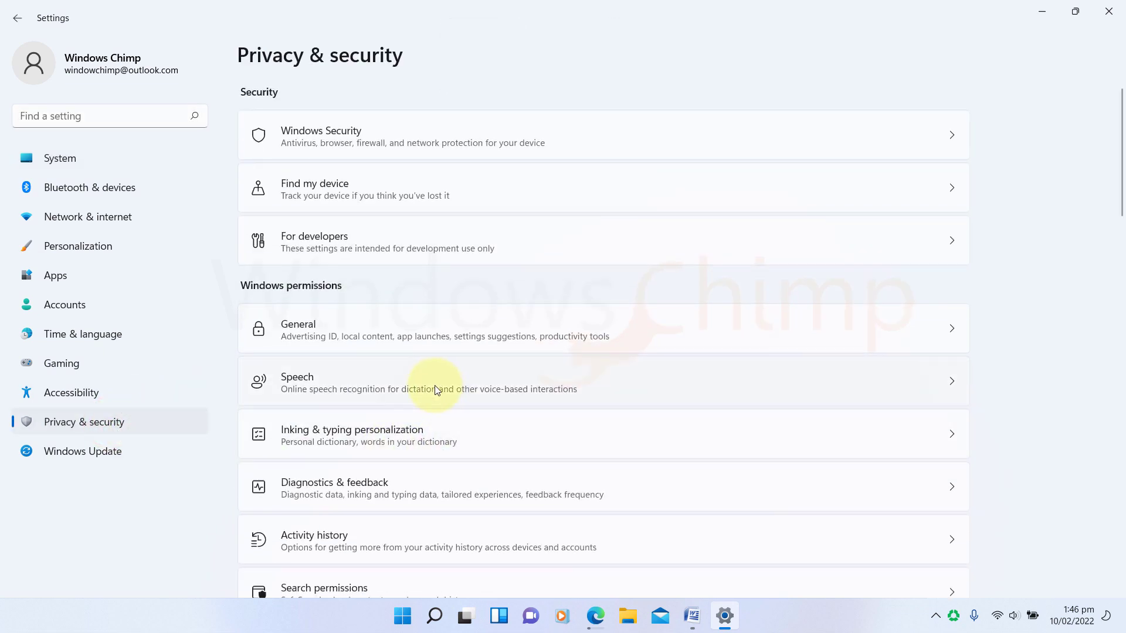
scroll(434, 385, down, 3)
click(339, 392)
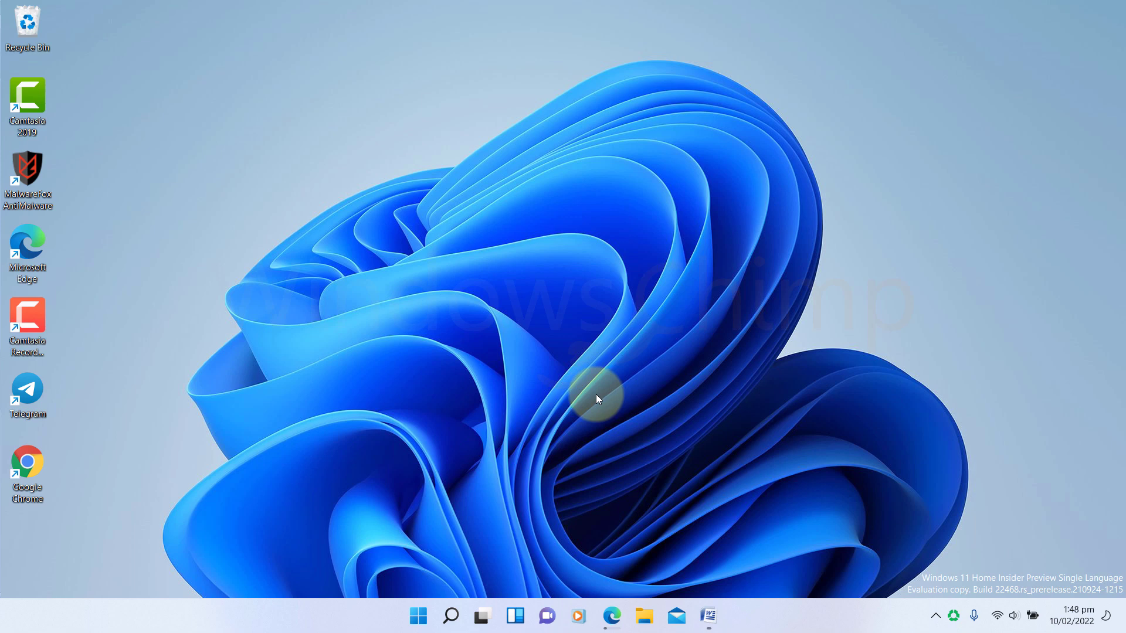
Change Power mode on the System > Power & battery page from Balanced to Best performance.
key(super+i)
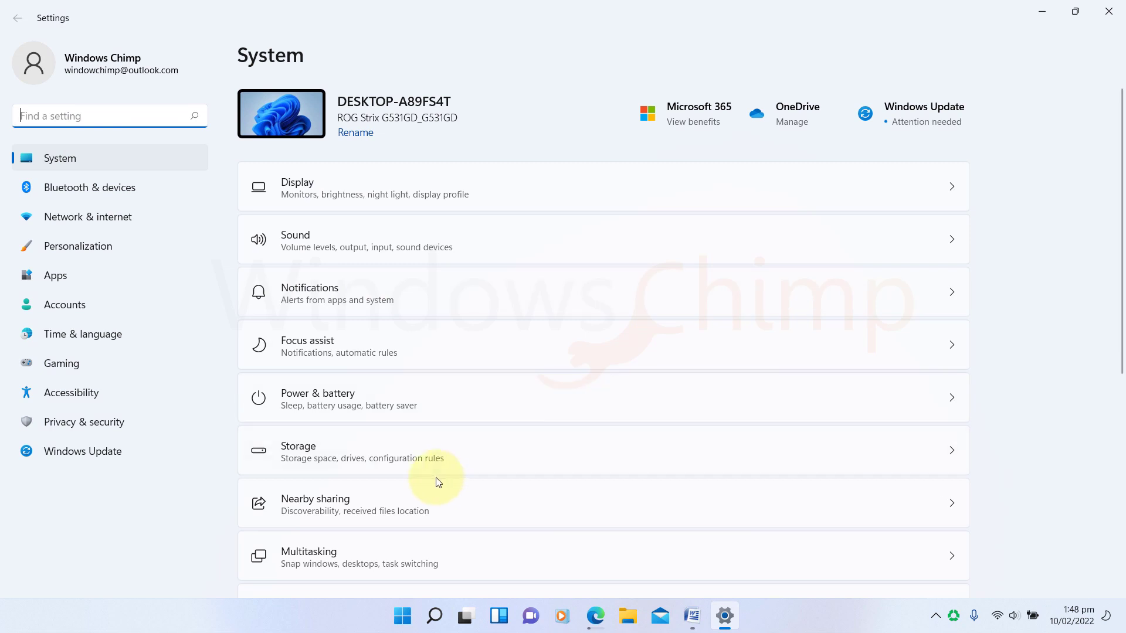
scroll(380, 252, down, 3)
click(401, 251)
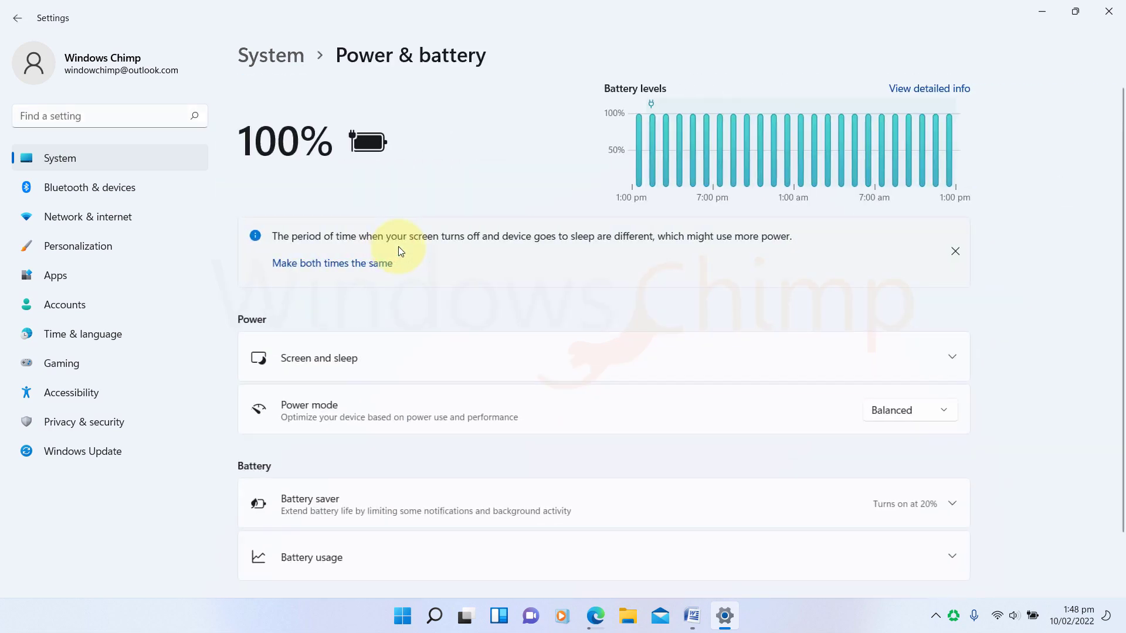
scroll(548, 297, down, 1)
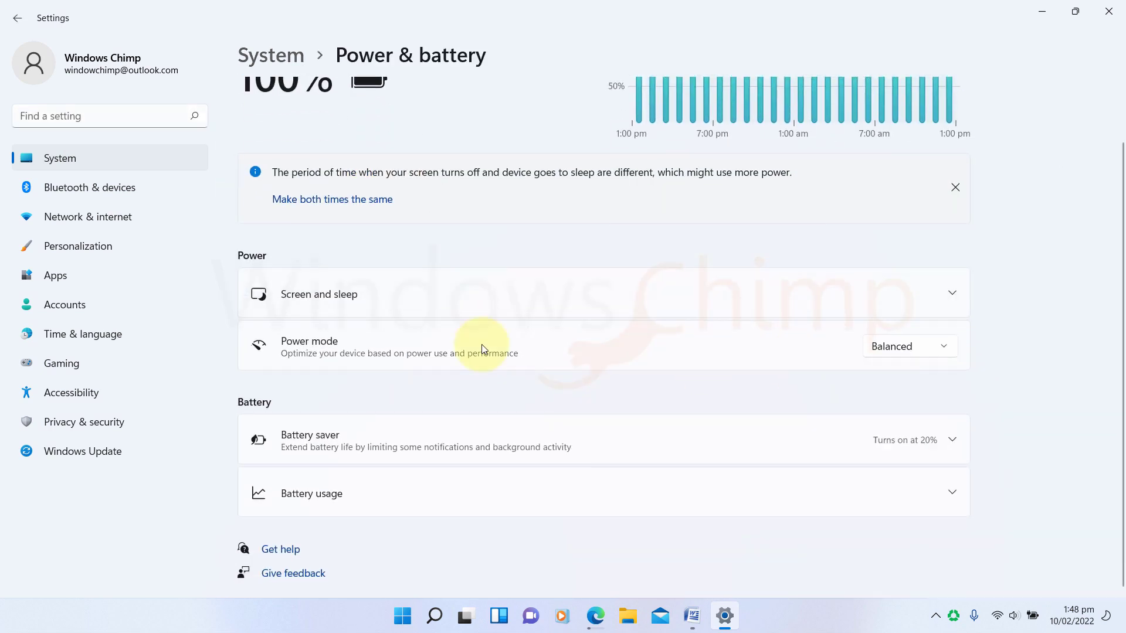
click(925, 351)
click(918, 377)
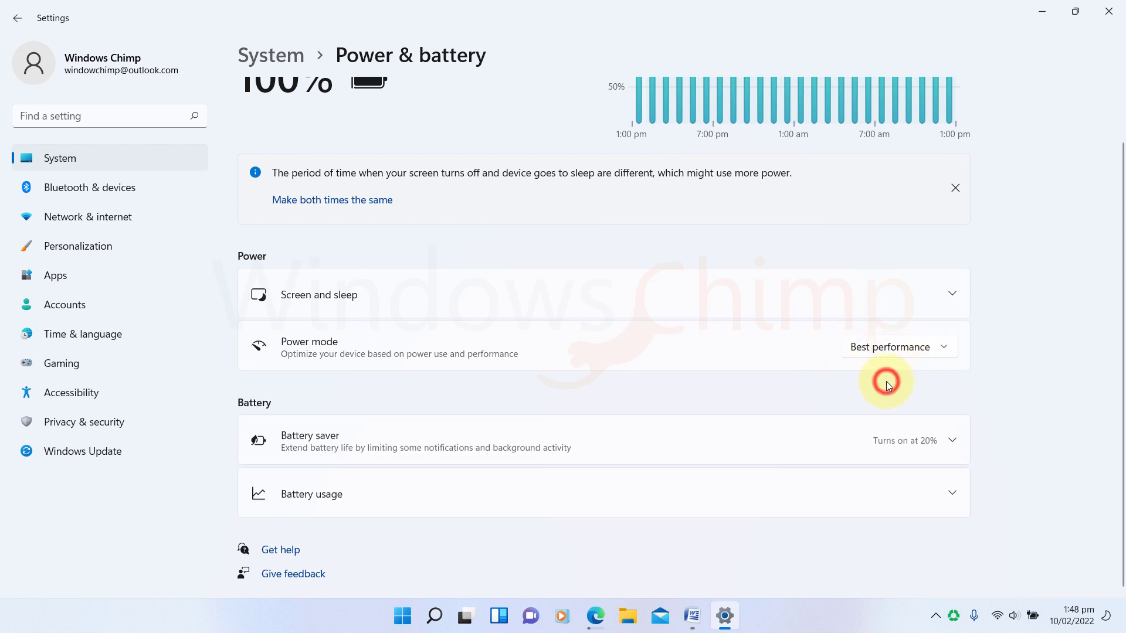
Close Settings and open Edit power plan for the Balanced plan via Windows search.
click(1108, 11)
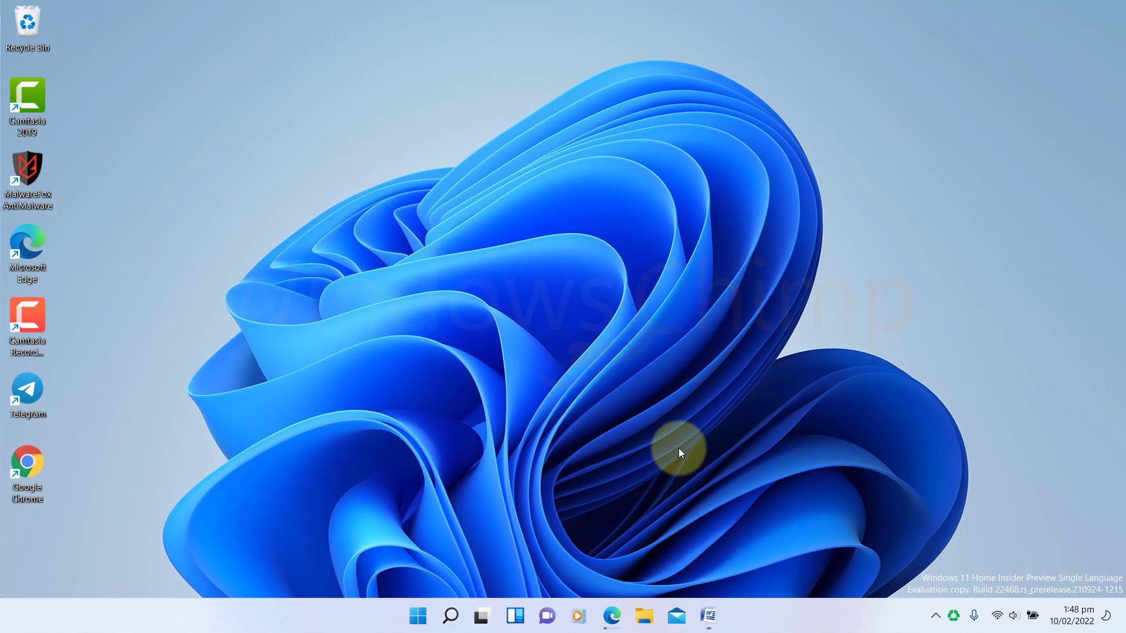
click(451, 616)
text(edit)
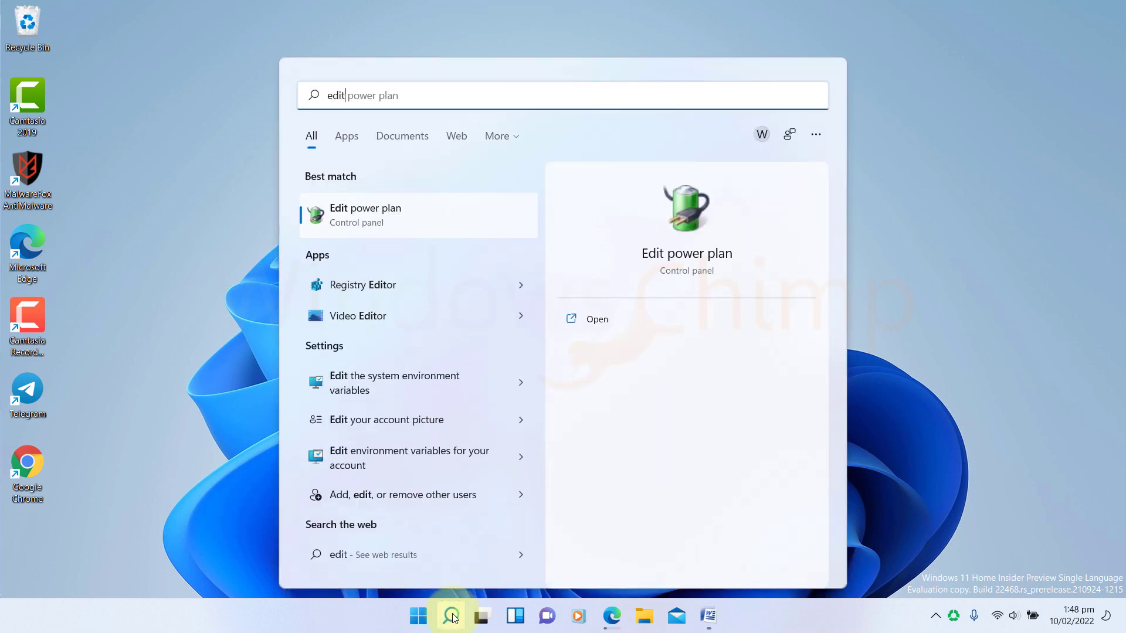
text( power plan)
click(452, 220)
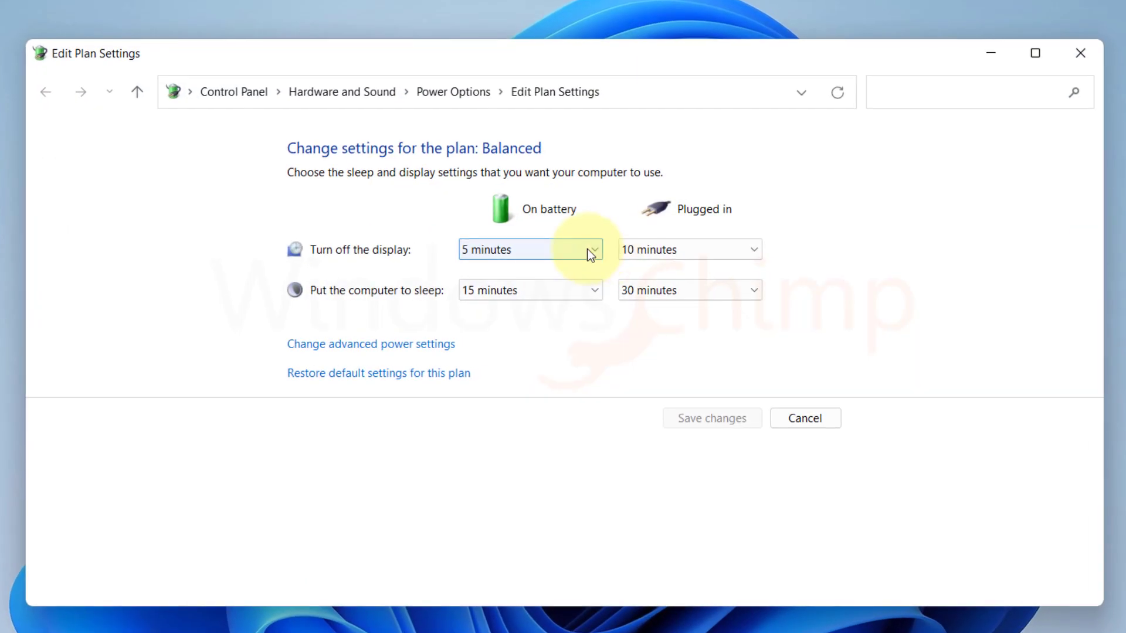
Set plugged-in display timeout and both sleep timeouts to Never, and save the changes.
click(587, 248)
click(586, 249)
click(646, 251)
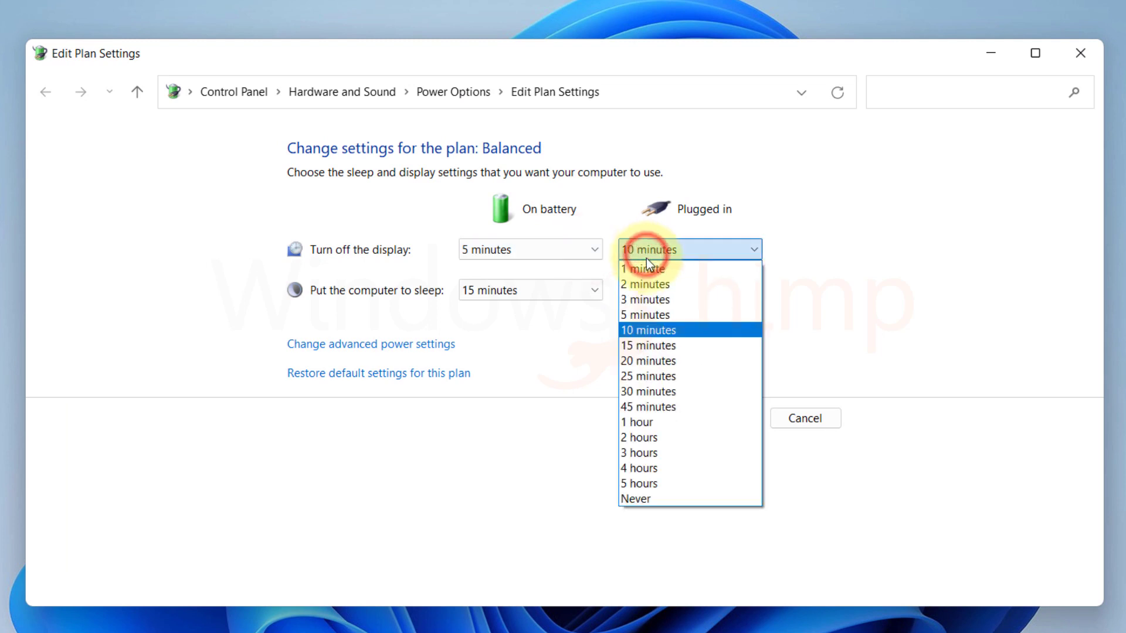
click(659, 496)
click(517, 290)
click(511, 535)
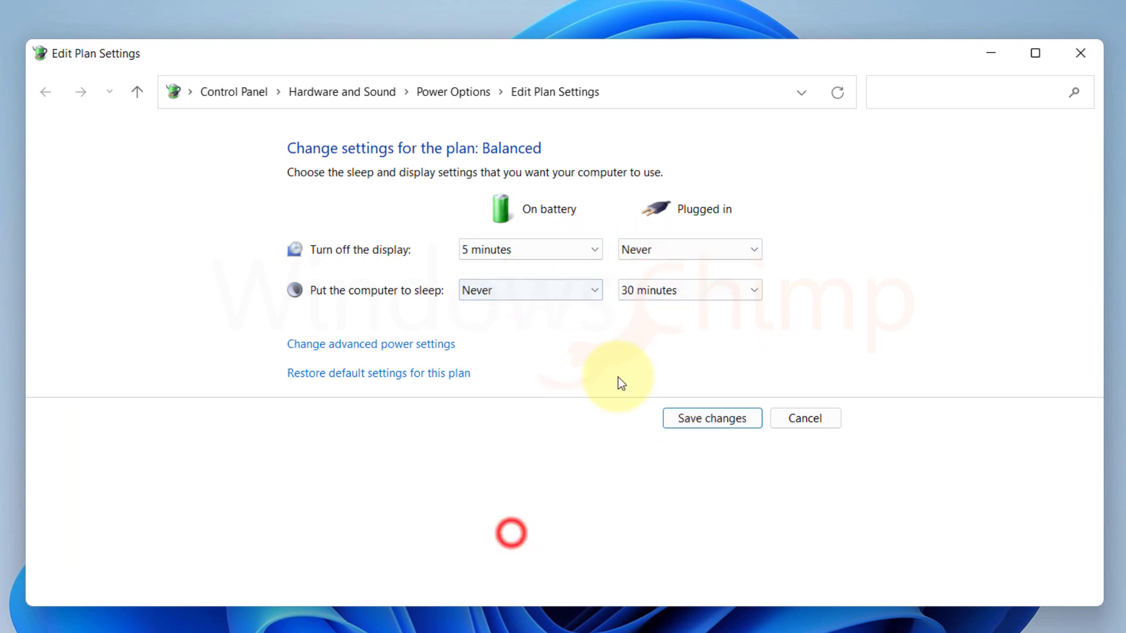
click(668, 290)
click(636, 539)
click(708, 417)
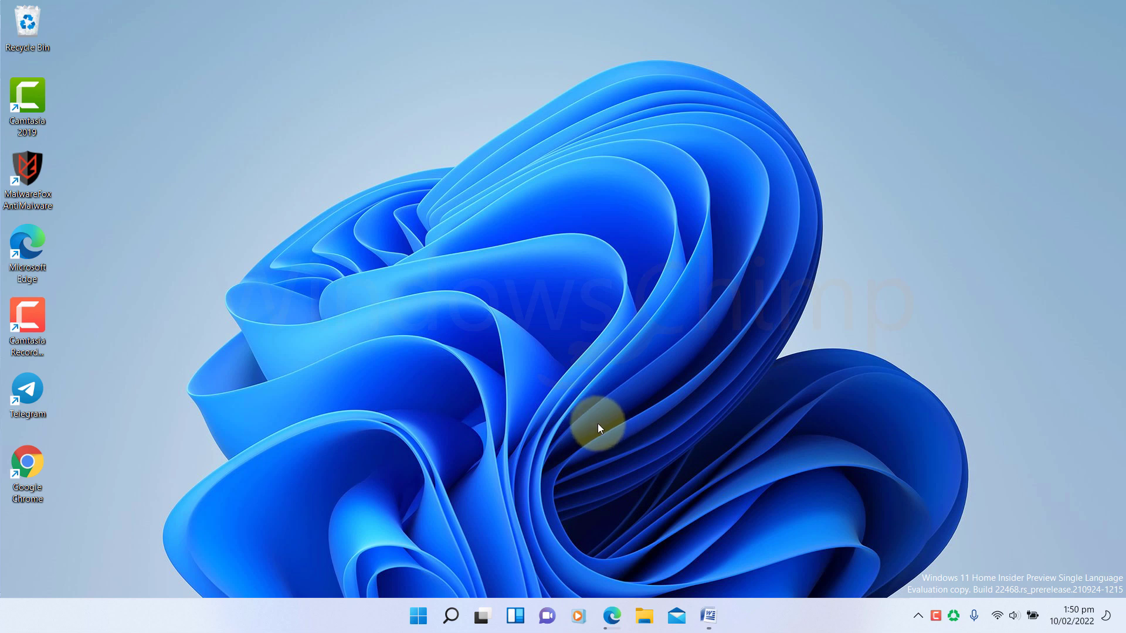
Select Display 2: EK220Q under System > Display > Advanced display and show its refresh rates.
key(super+i)
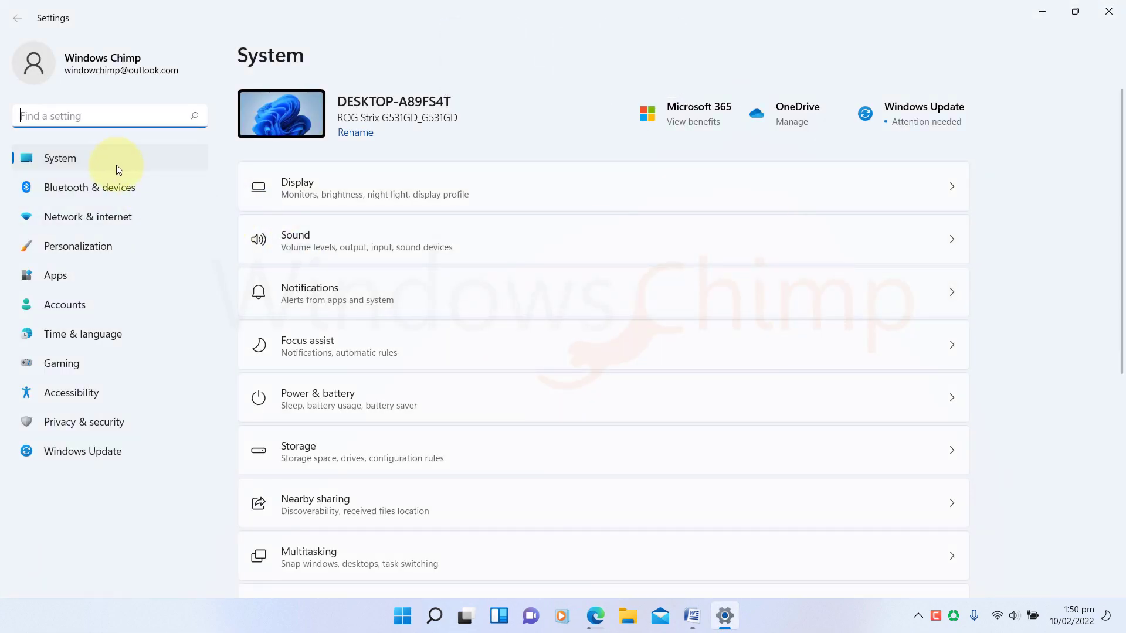
click(322, 187)
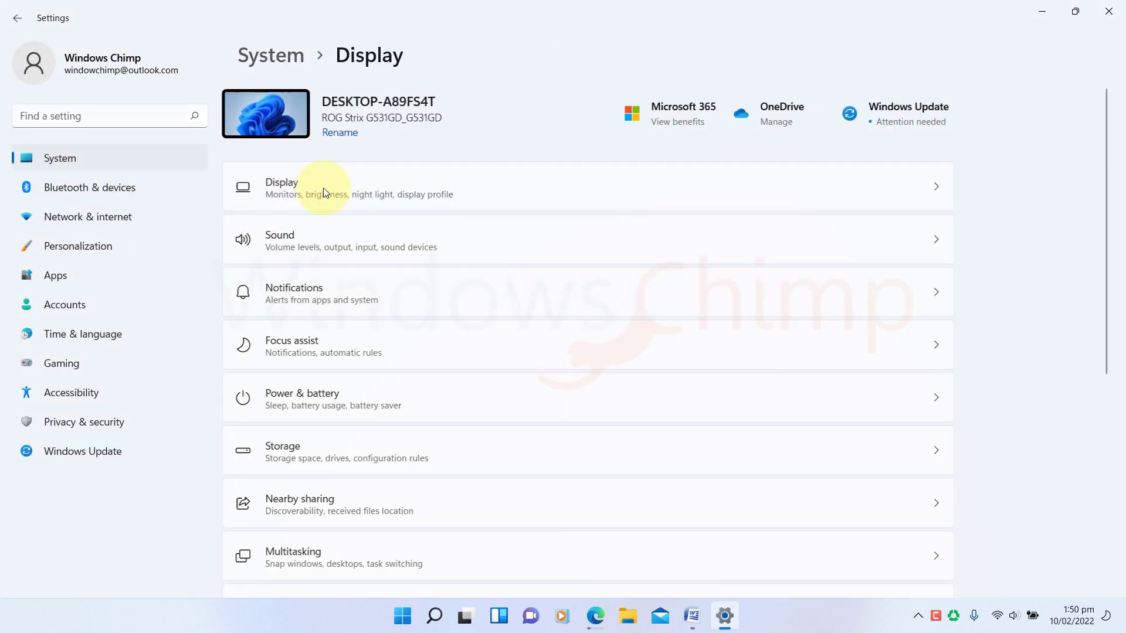
scroll(452, 301, down, 8)
click(370, 437)
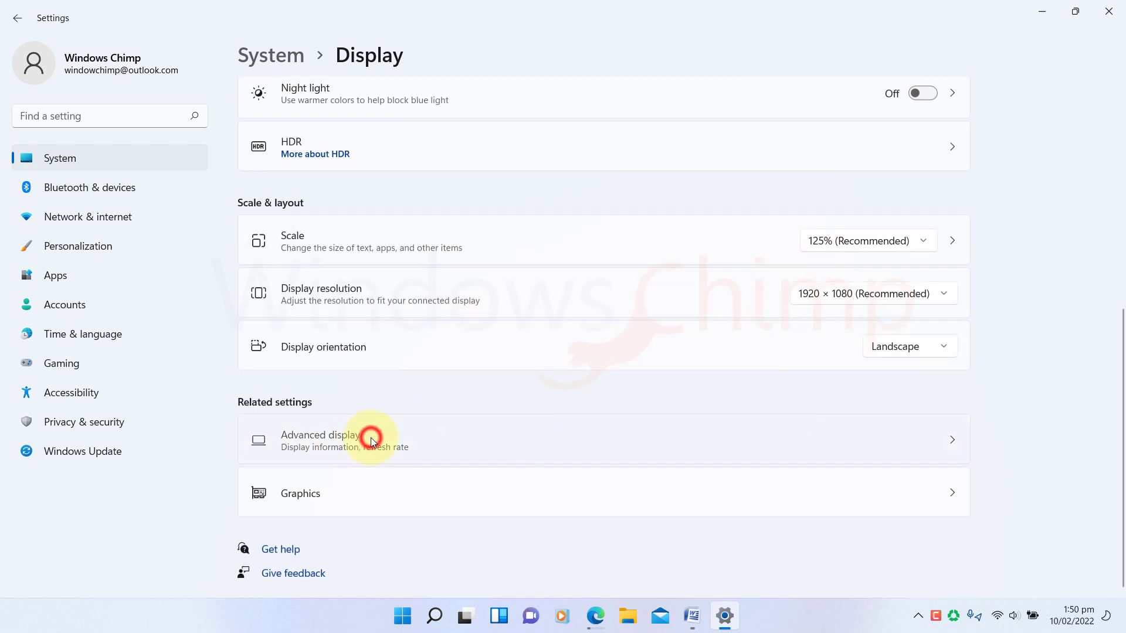
click(865, 120)
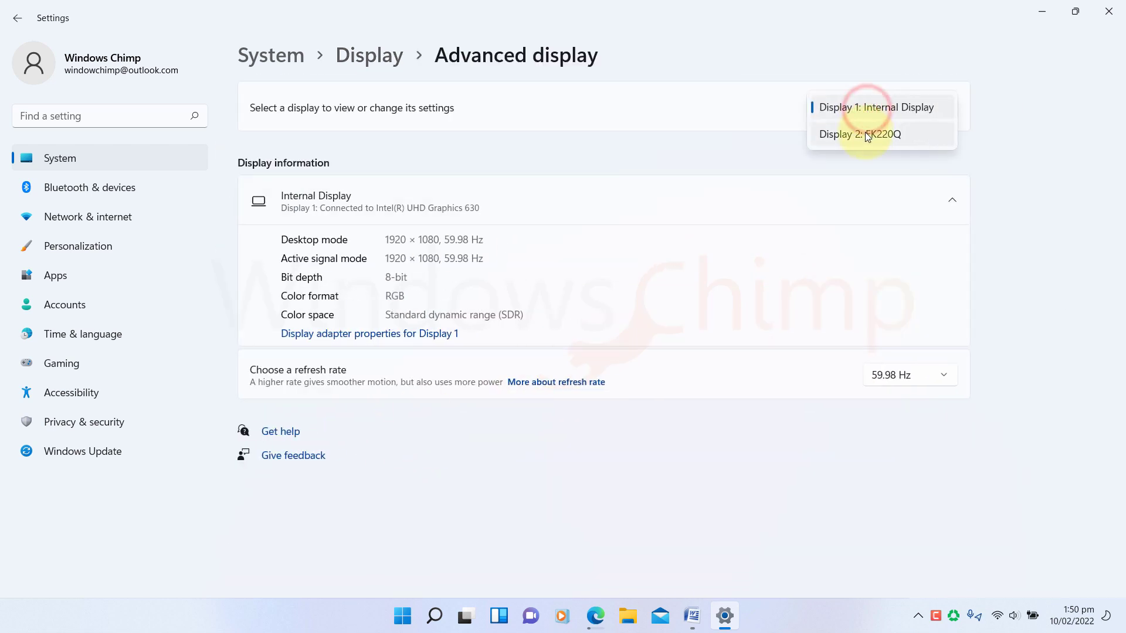
click(866, 133)
click(890, 375)
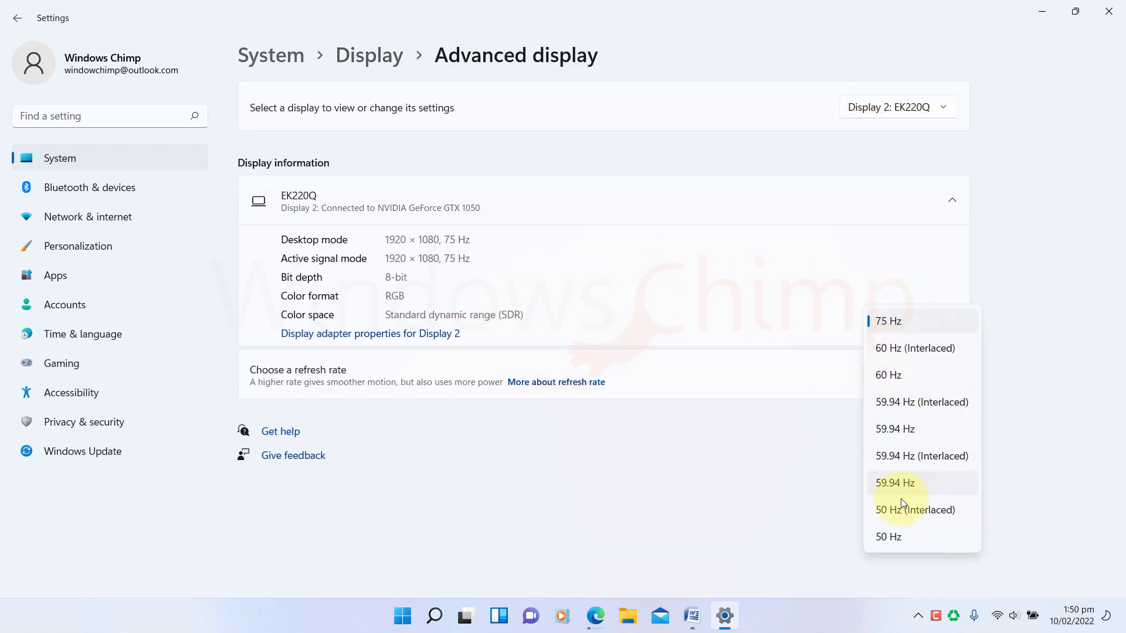